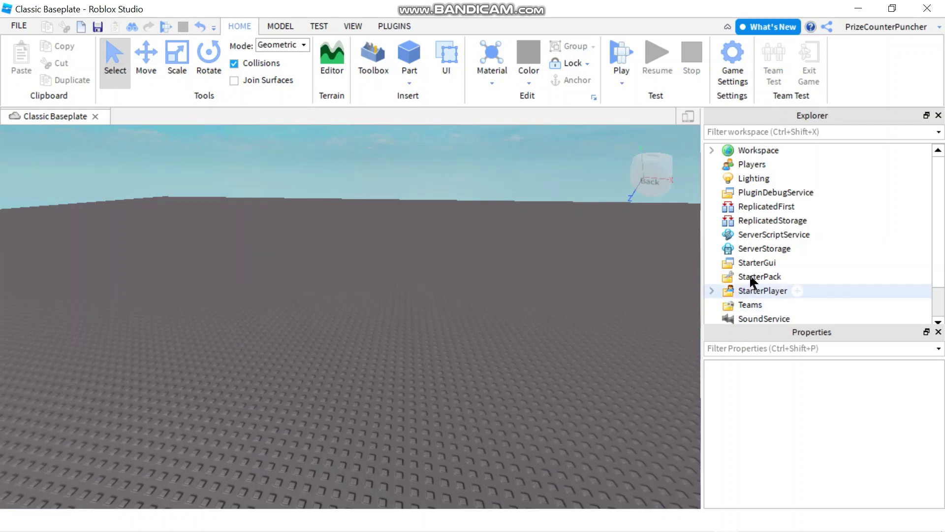
Insert a ScreenGui under StarterGui and add a TextLabel inside it.
left_click(759, 264)
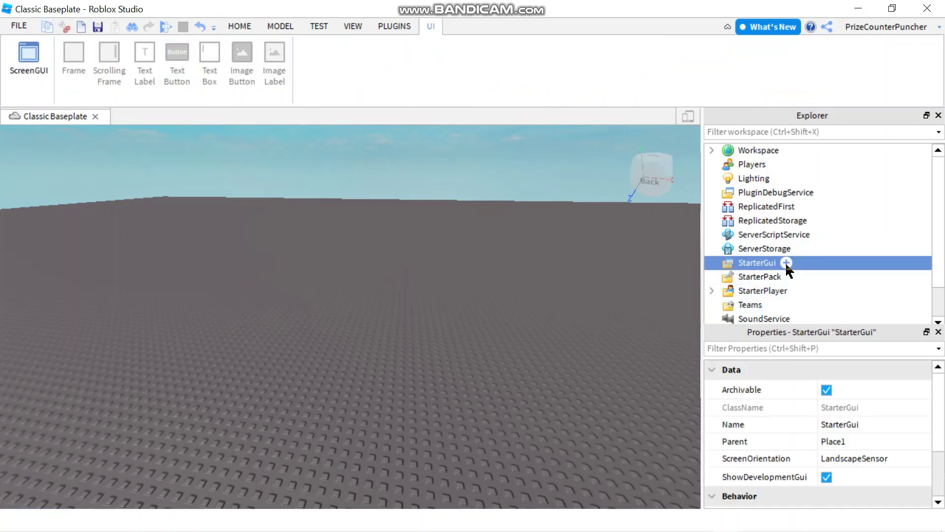
left_click(785, 263)
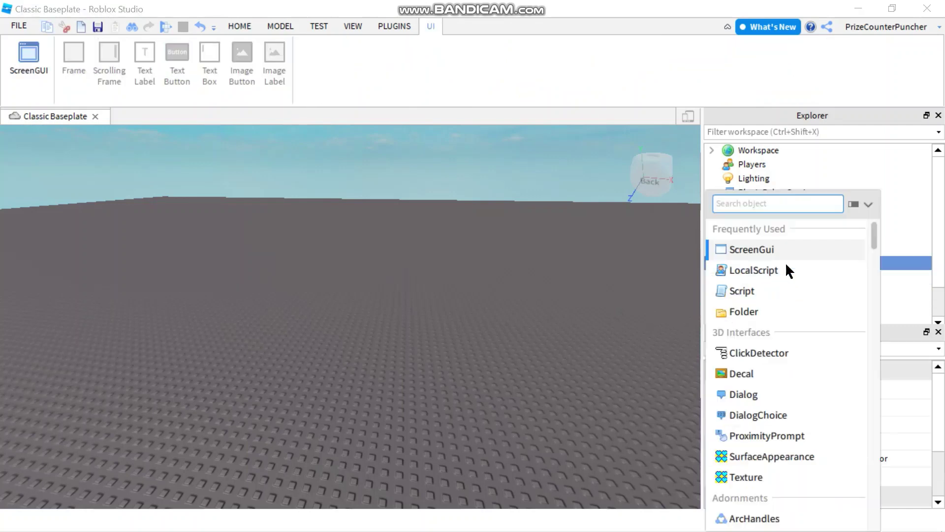
left_click(761, 251)
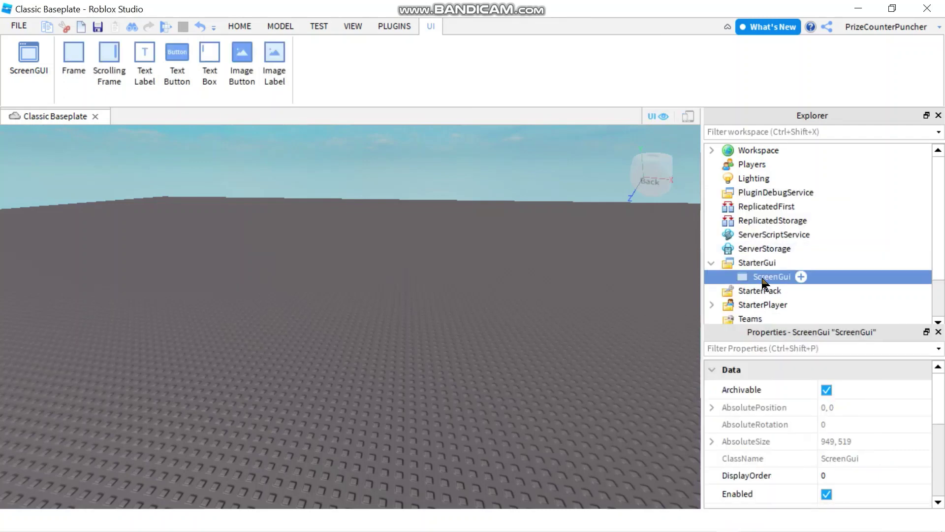
left_click(803, 274)
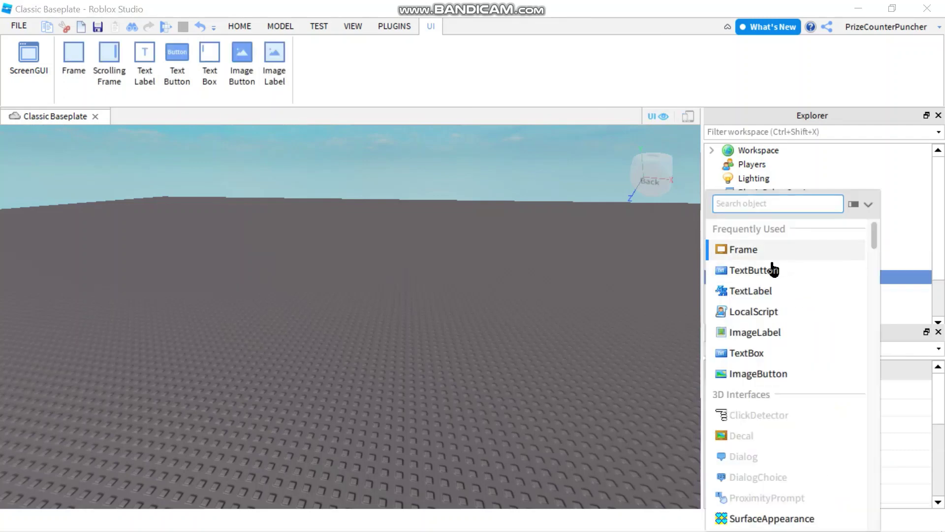
left_click(759, 292)
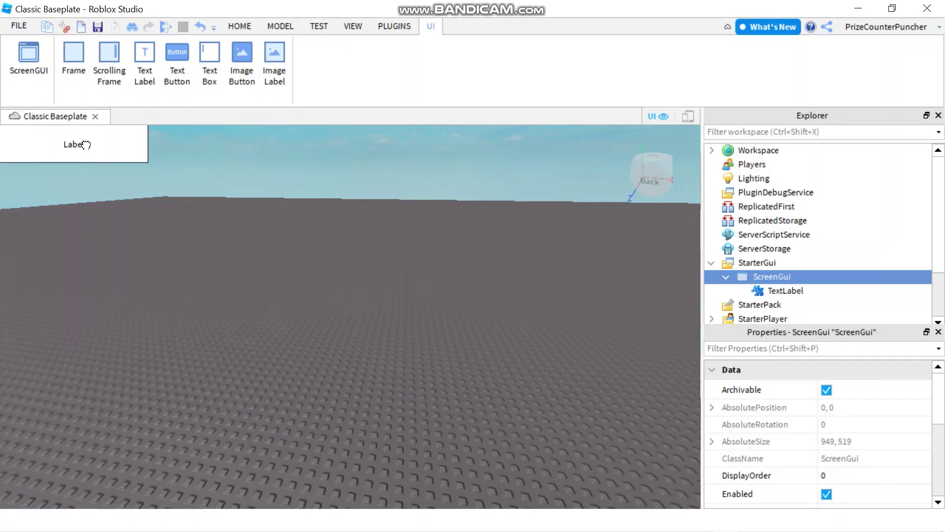
Move the TextLabel toward the view centre and enlarge it to 408 x 143.
left_click_drag(87, 153, 378, 265)
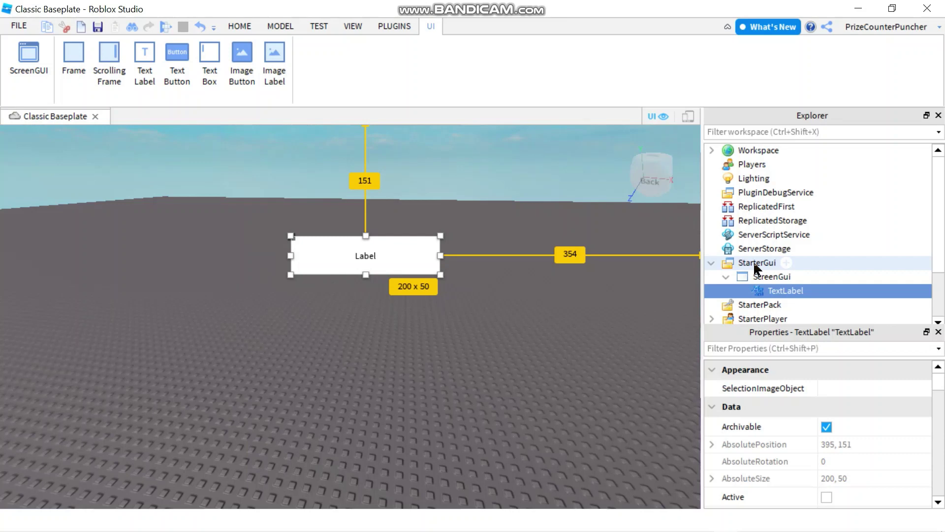
key("ctrl+z")
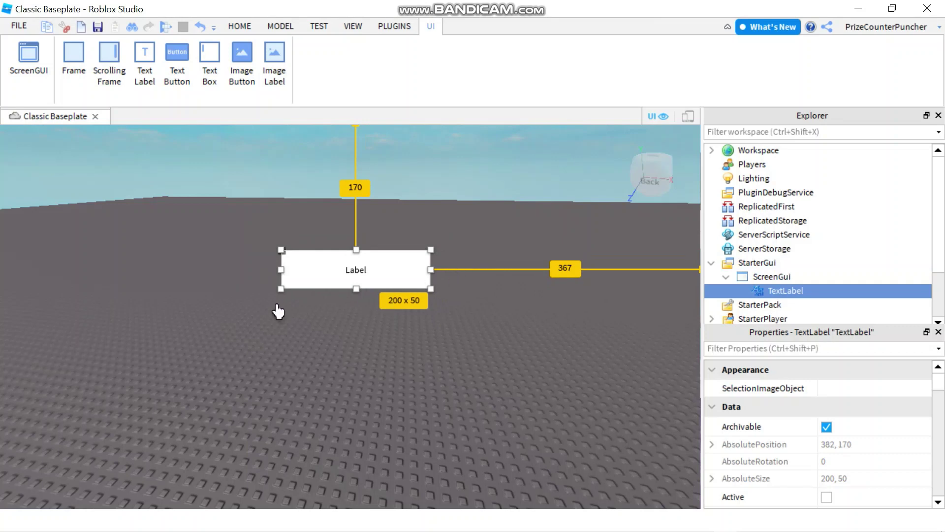
left_click_drag(276, 294, 181, 324)
left_click_drag(430, 249, 484, 215)
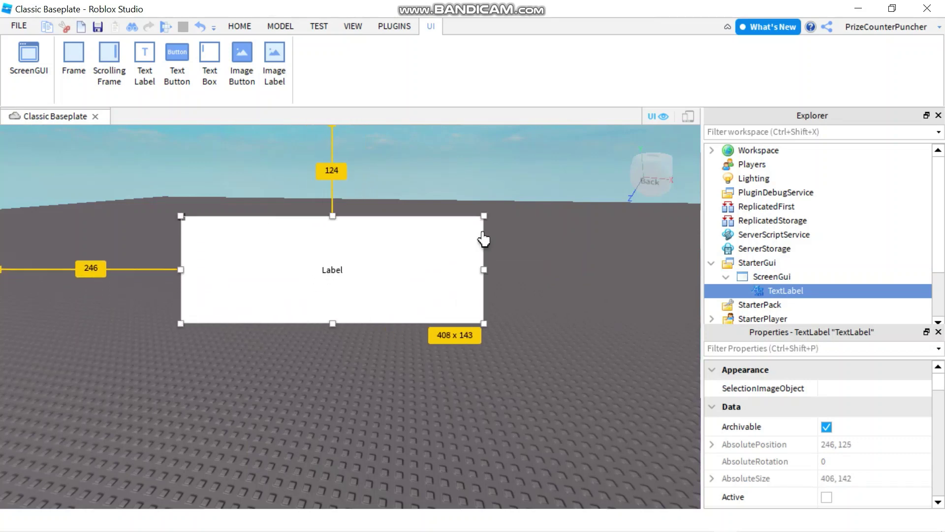
mouse_move(791, 294)
Set the TextLabel's BackgroundColor3 to yellow [255, 255, 0].
scroll(785, 406, "down", 1)
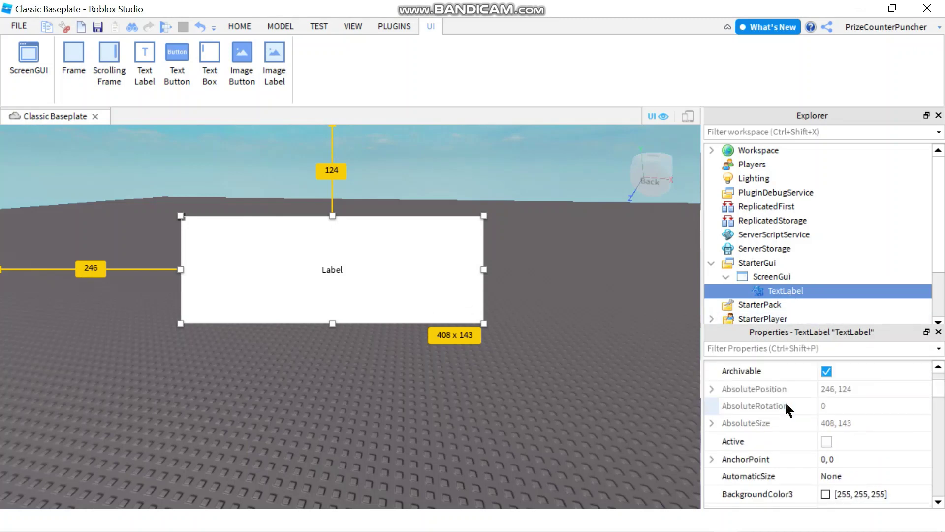
scroll(786, 406, "down", 1)
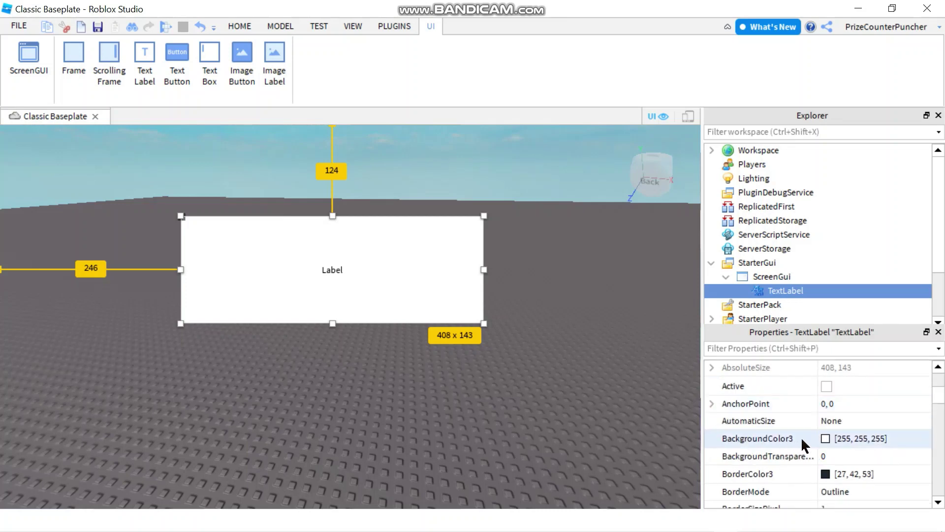
left_click(825, 438)
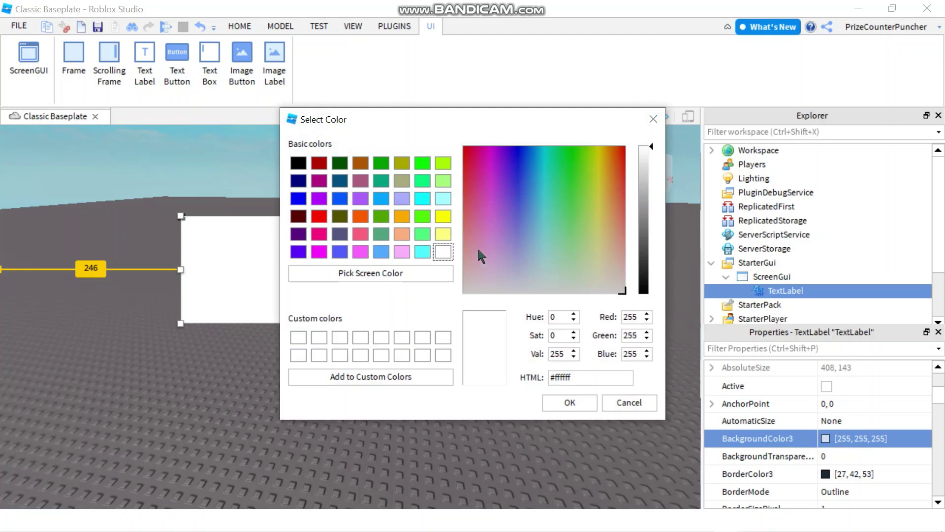
left_click(445, 219)
left_click(570, 403)
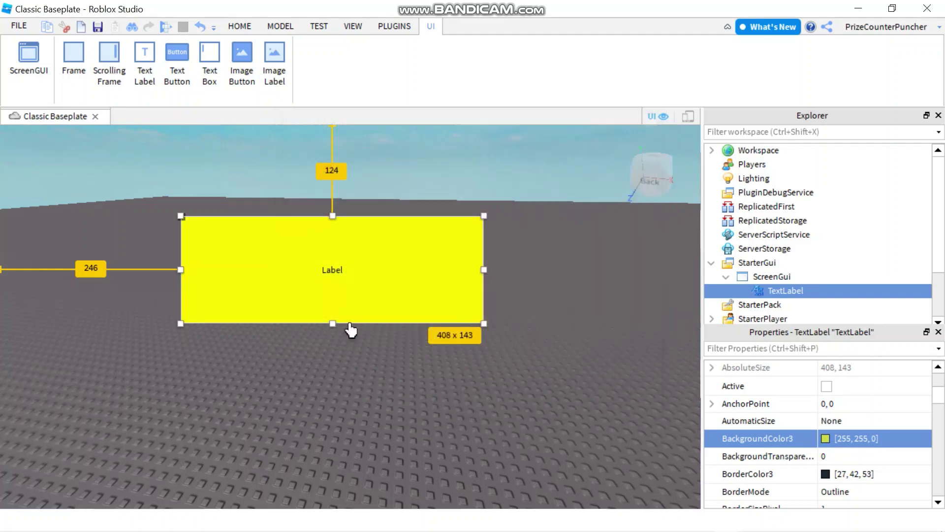
Set BackgroundTransparency to 0.8, then raise it to 0.85.
left_click(843, 456)
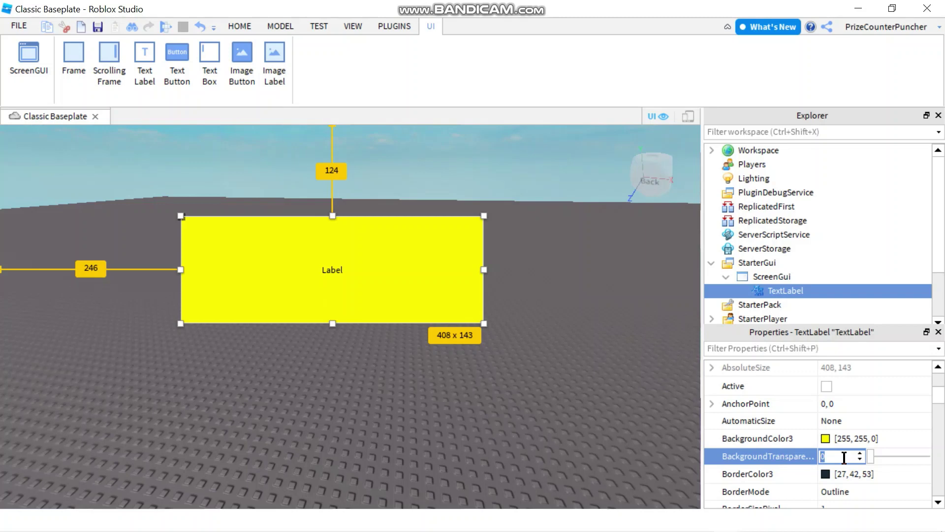
type("0.8")
key("Return")
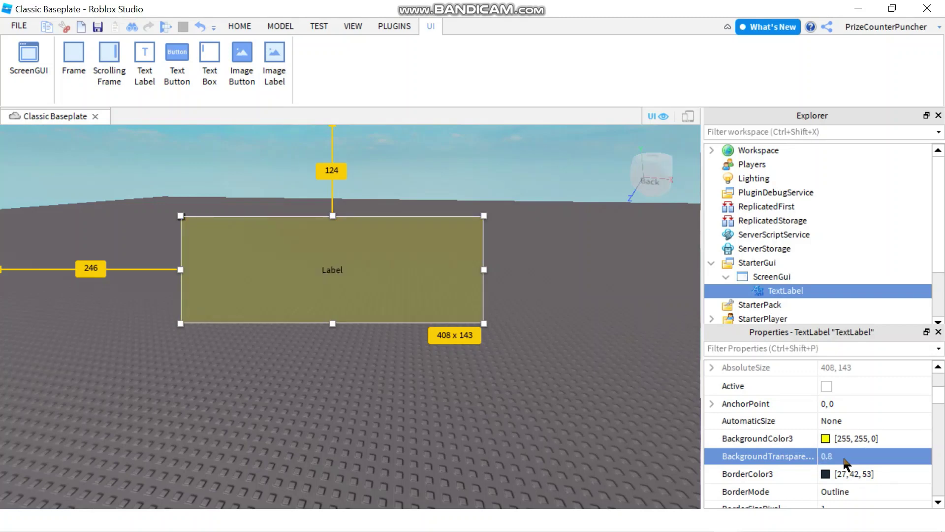
left_click(844, 462)
left_click_drag(918, 460, 919, 460)
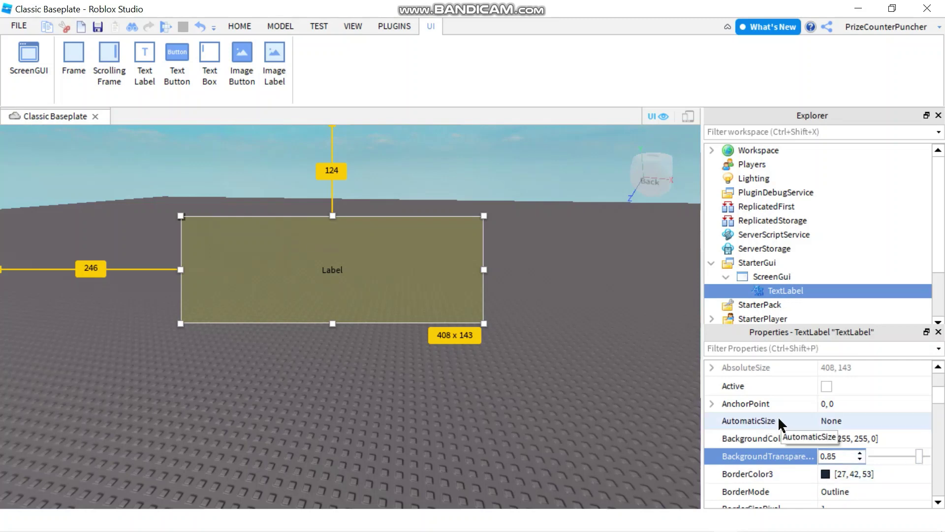
Expand the TextLabel's Position and Size properties to show their X and Y values.
scroll(779, 424, "down", 2)
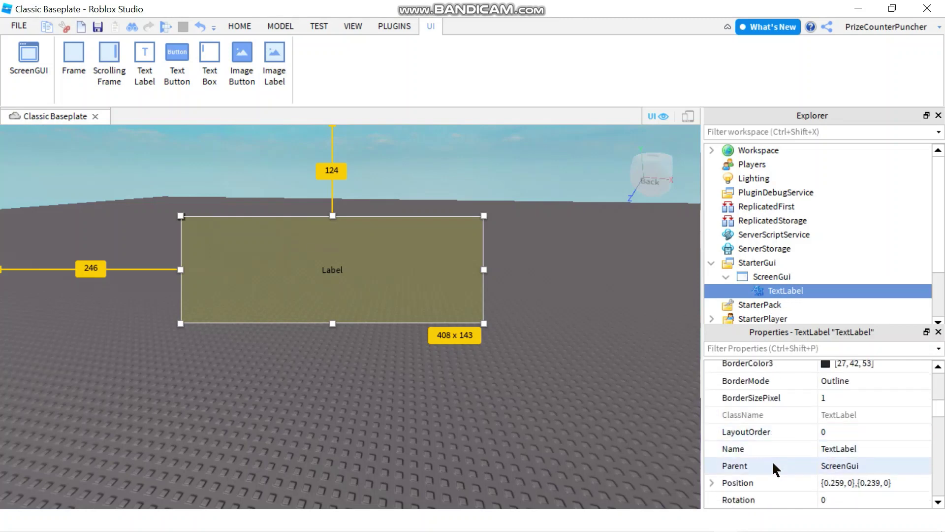
scroll(771, 438, "down", 1)
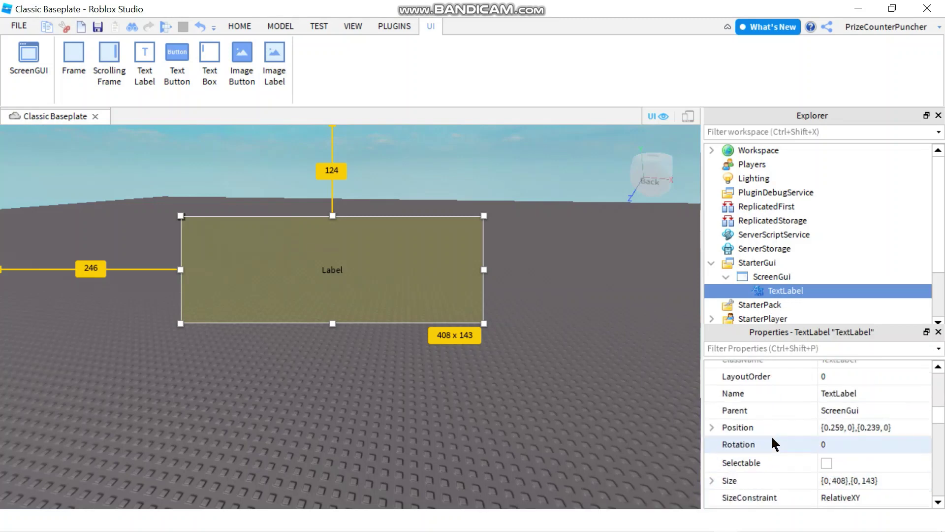
left_click(711, 427)
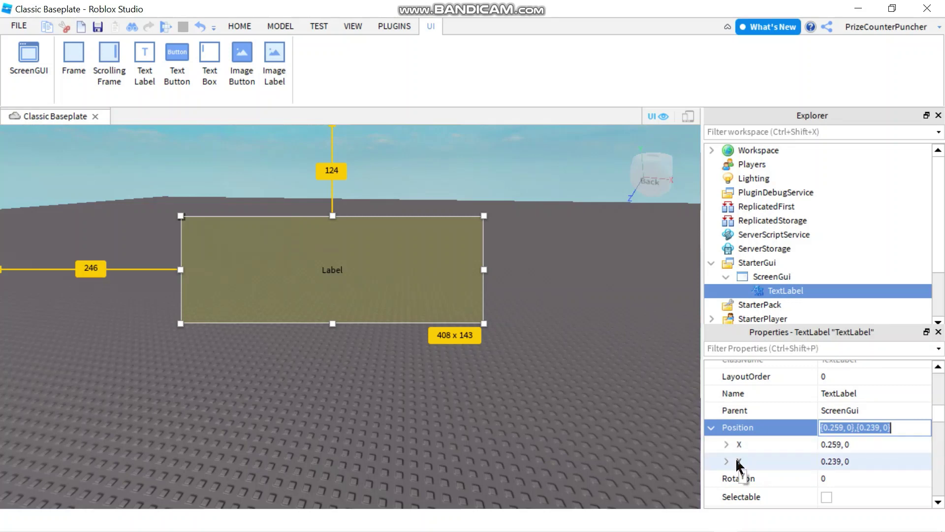
scroll(736, 462, "down", 2)
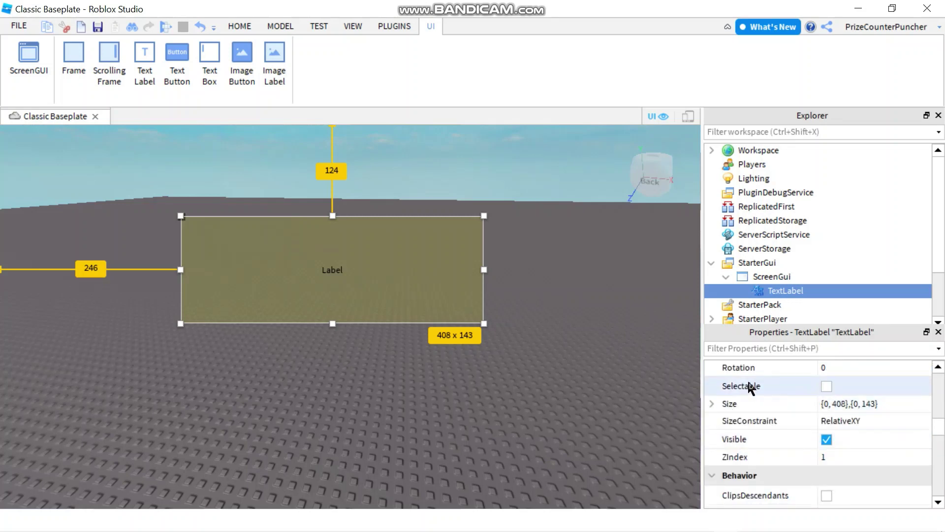
scroll(743, 435, "up", 2)
scroll(743, 419, "down", 1)
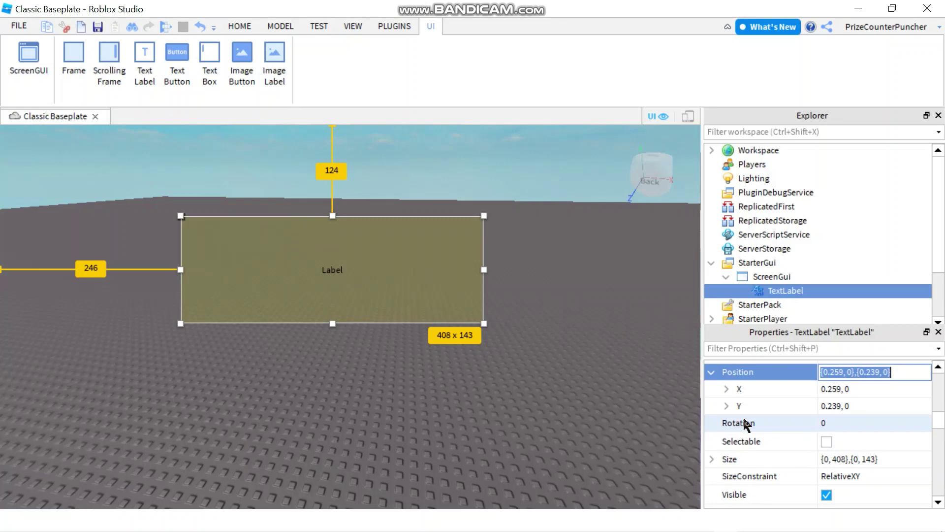
left_click(712, 459)
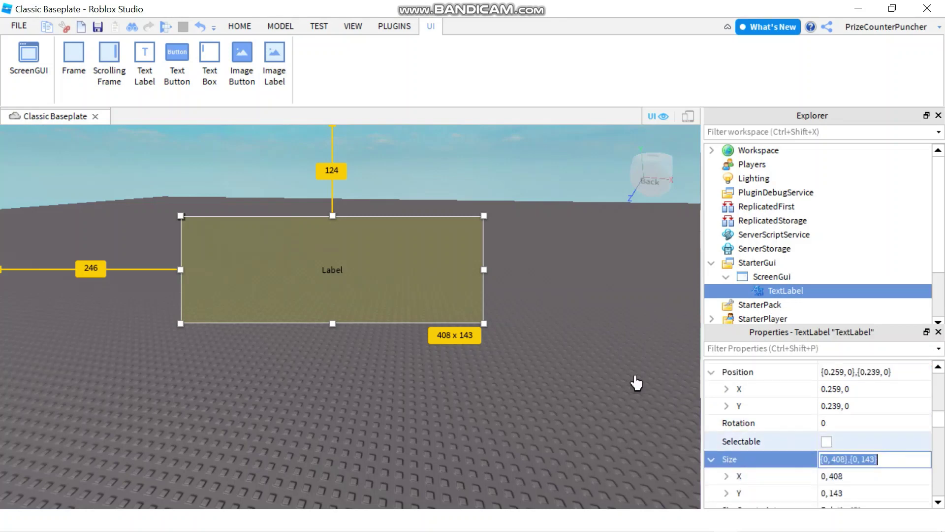
Drag the label near centre to Position {0.317, 0},{0.279, 0} and expand Position X and Y.
left_click_drag(348, 281, 286, 237)
left_click_drag(334, 343, 351, 272)
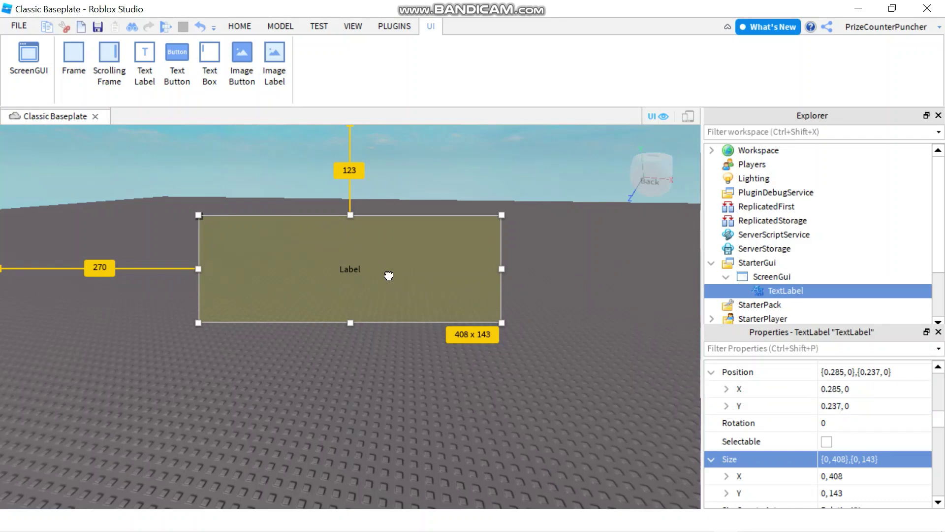
left_click_drag(380, 235, 416, 293)
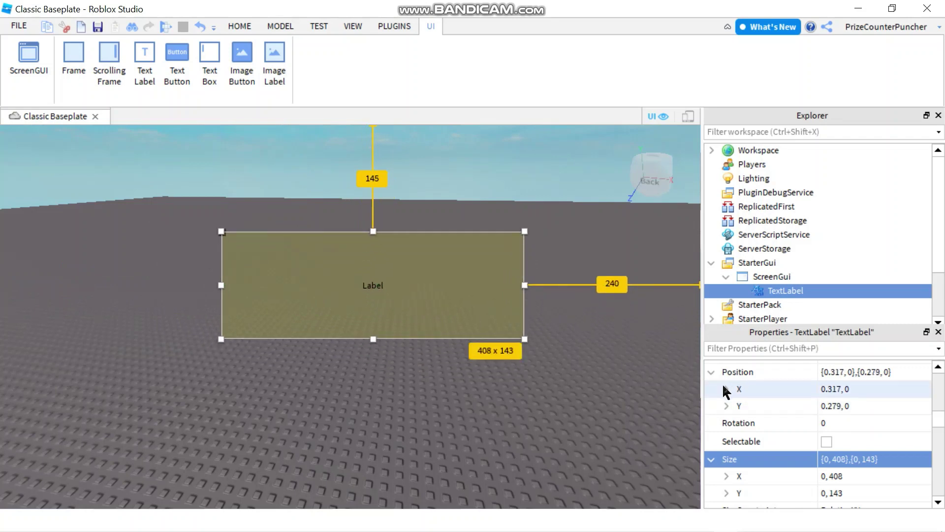
left_click(726, 389)
left_click(724, 440)
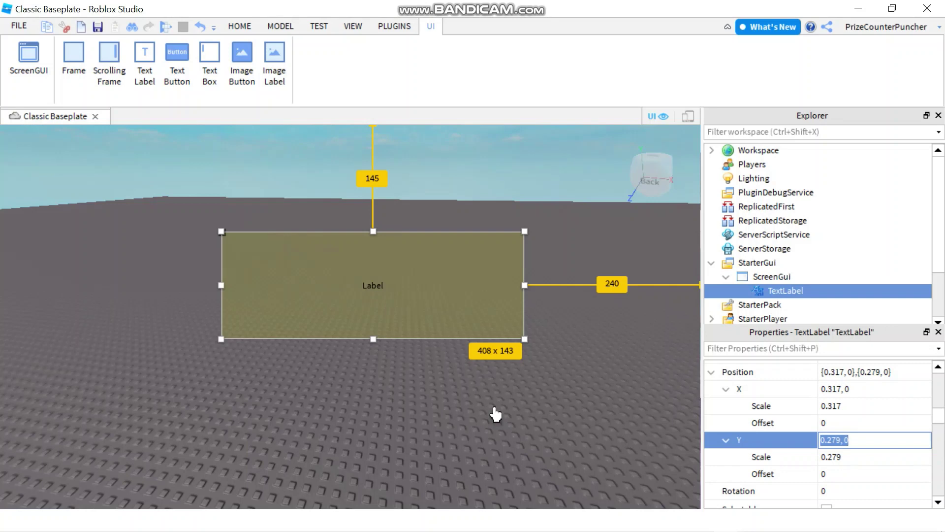
Expand Size X and Y and set the width Offset to 0.
scroll(776, 423, "down", 3)
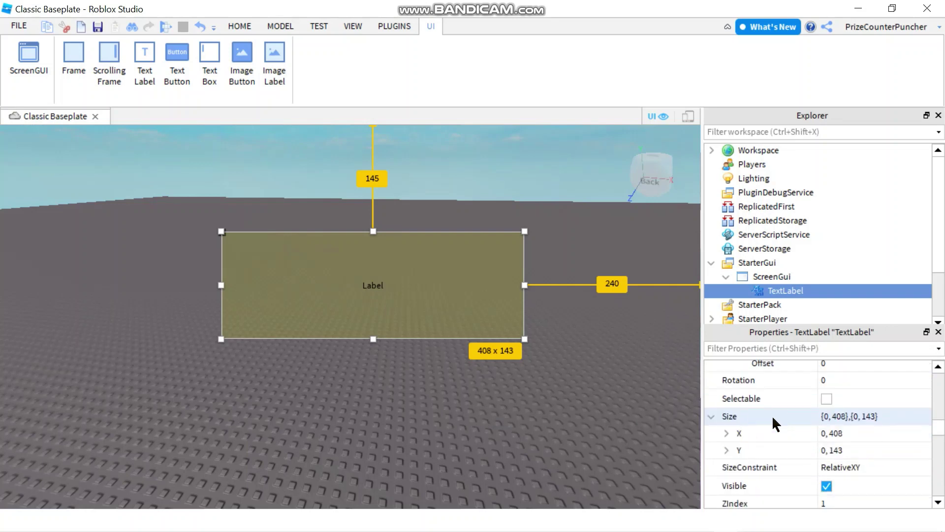
left_click(725, 432)
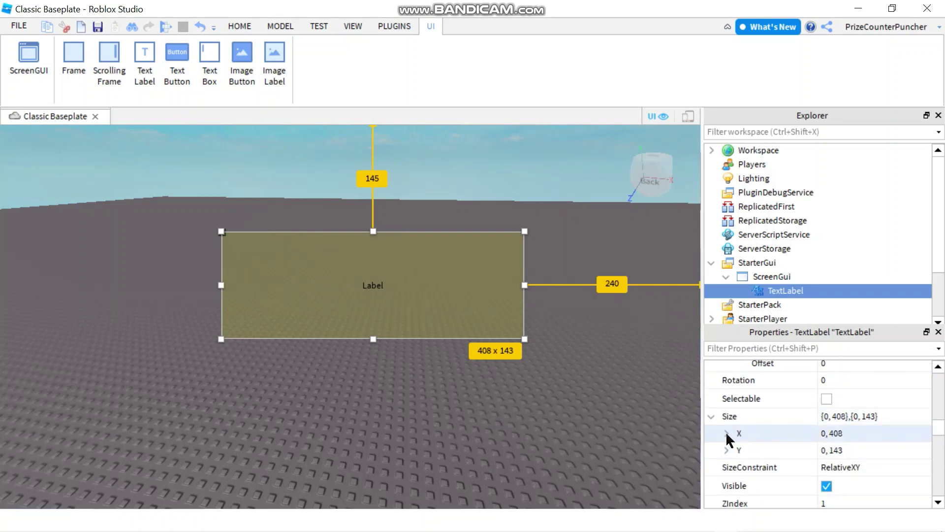
left_click(728, 435)
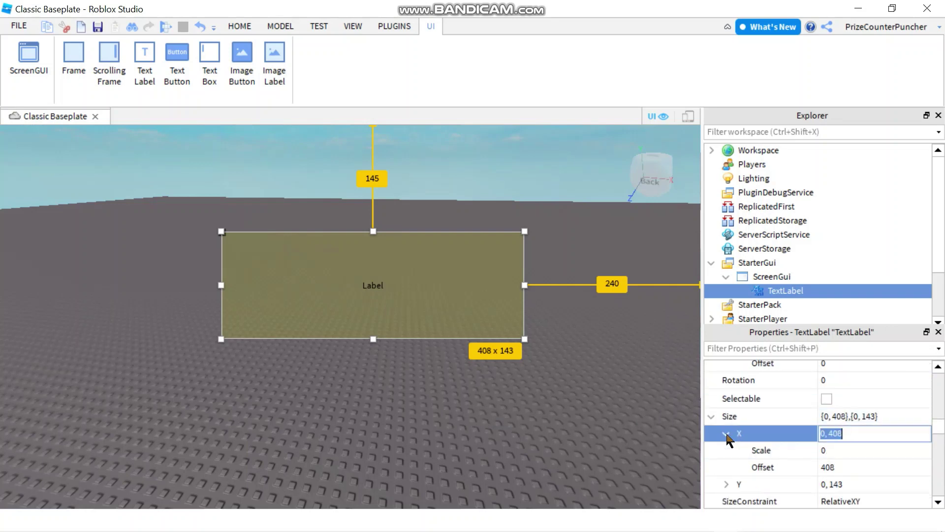
left_click(726, 485)
left_click(725, 485)
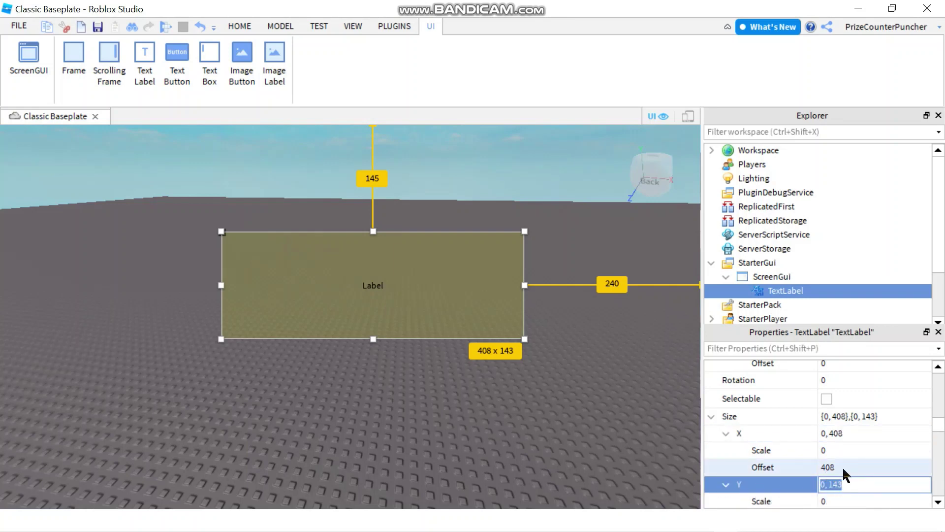
left_click(840, 466)
key("BackSpace")
left_click(841, 448)
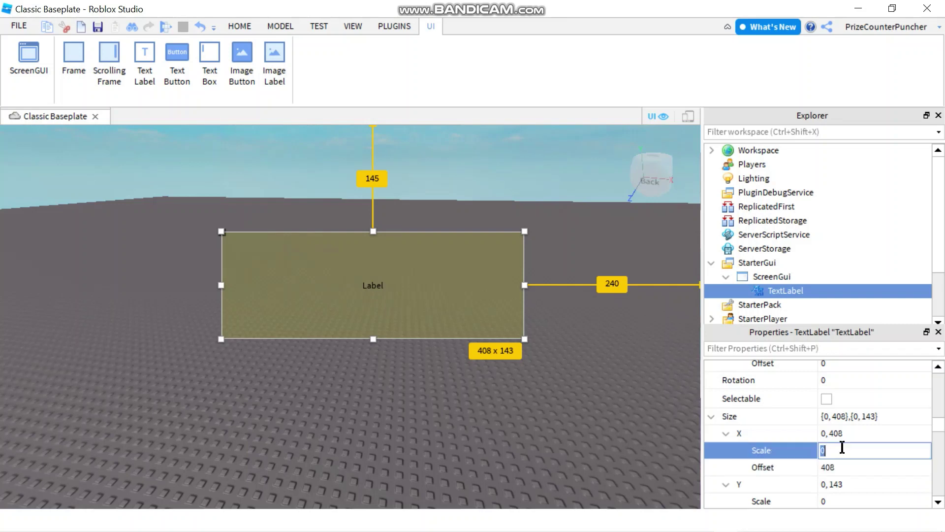
left_click(849, 468)
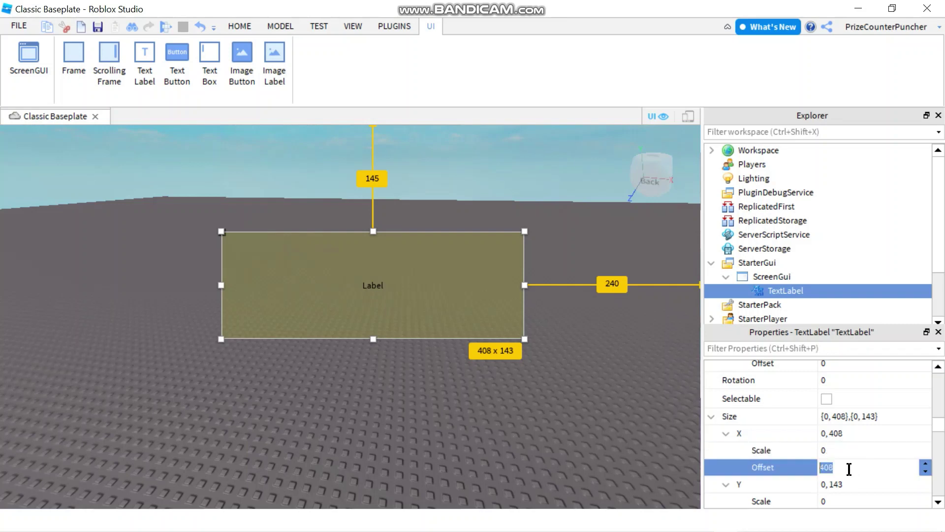
type("0")
key("Return")
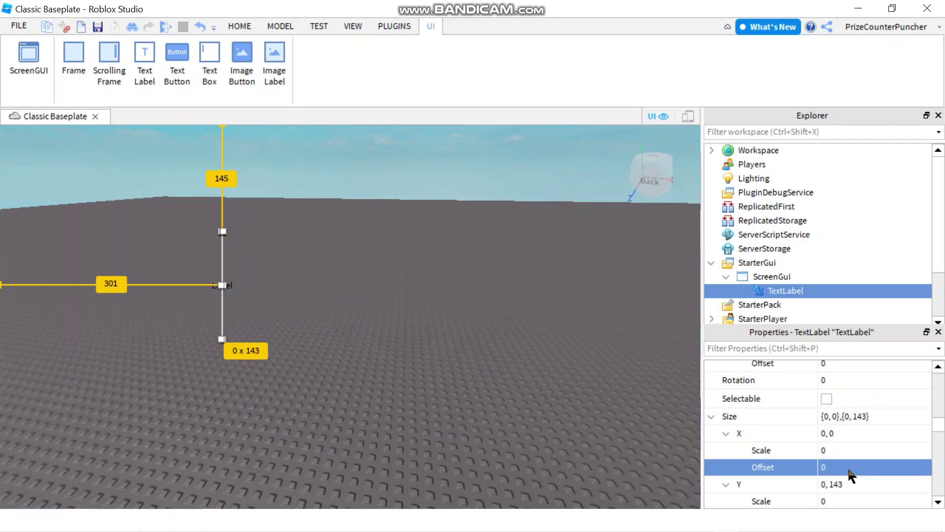
Set the width Scale to 1, then reduce it to 0.5.
left_click(835, 451)
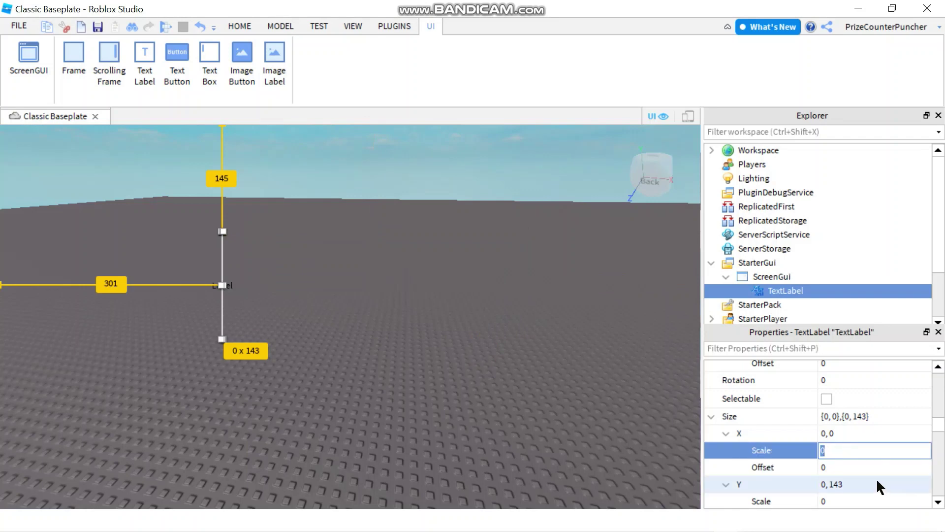
type("1")
key("Return")
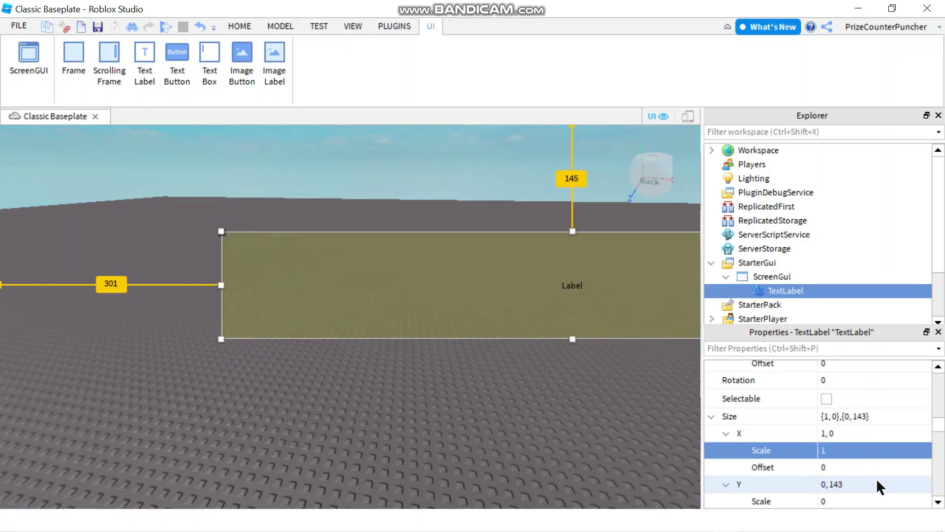
left_click_drag(558, 316, 346, 309)
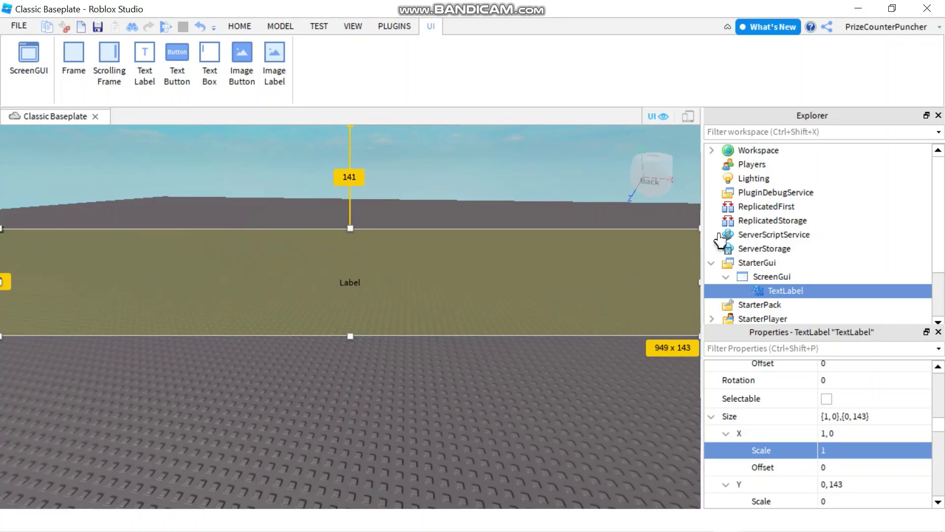
left_click(849, 450)
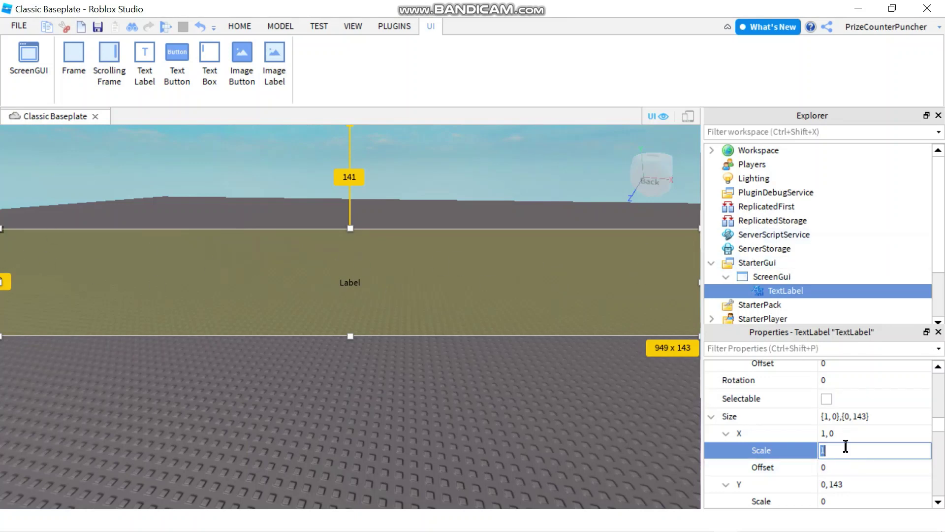
type("0.5")
key("Return")
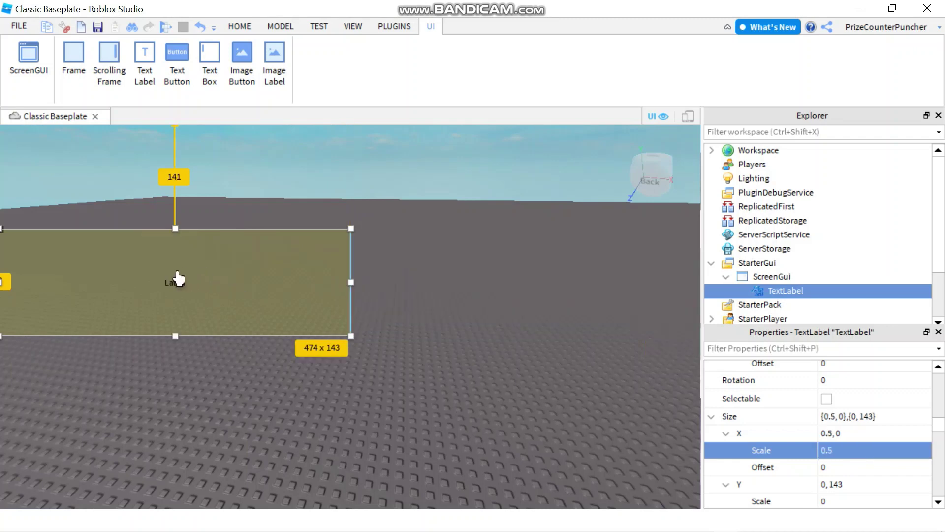
Move the label to the upper centre and set its height to Scale 0.2, Offset 0.
left_click_drag(178, 279, 348, 232)
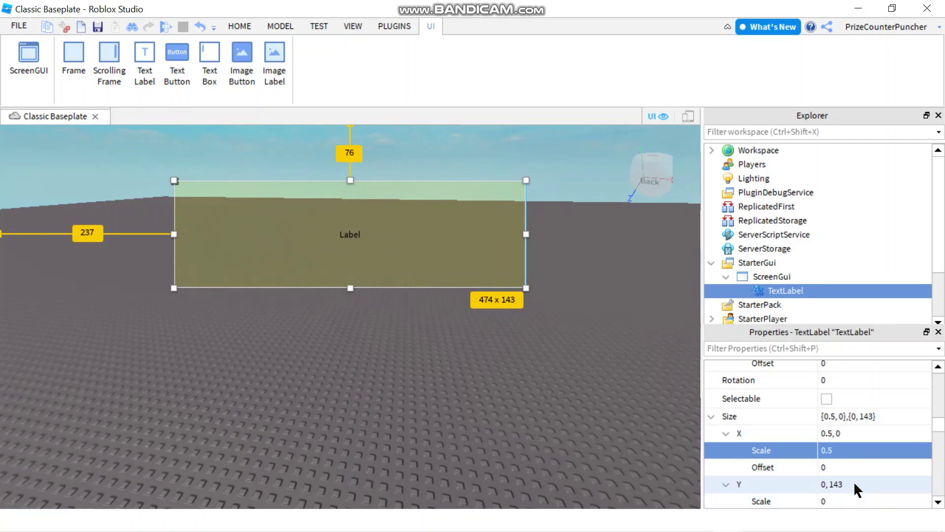
scroll(788, 463, "down", 2)
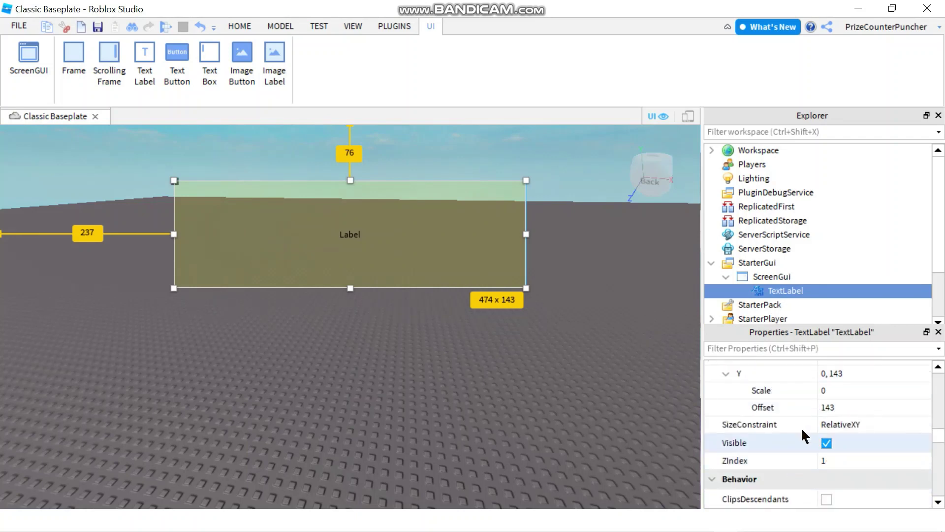
left_click(842, 408)
type("0")
key("Return")
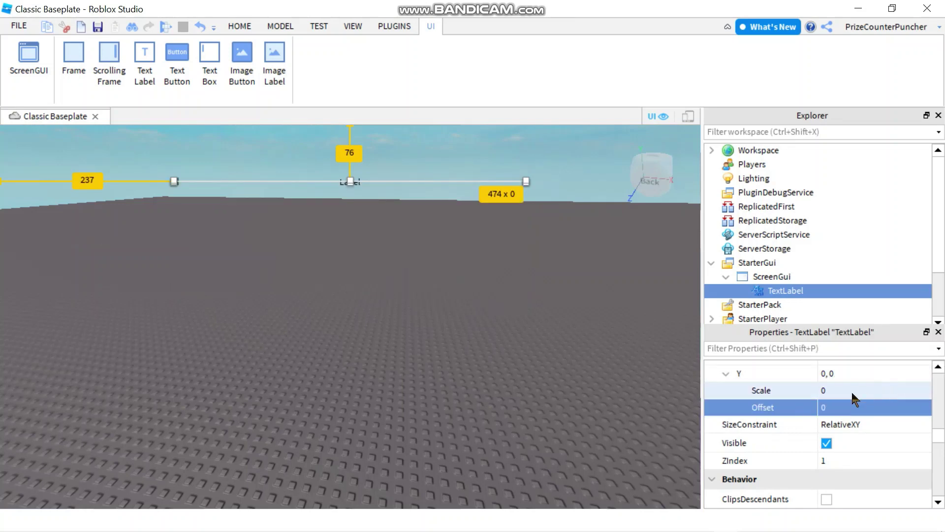
left_click(852, 392)
type("0.2")
key("Return")
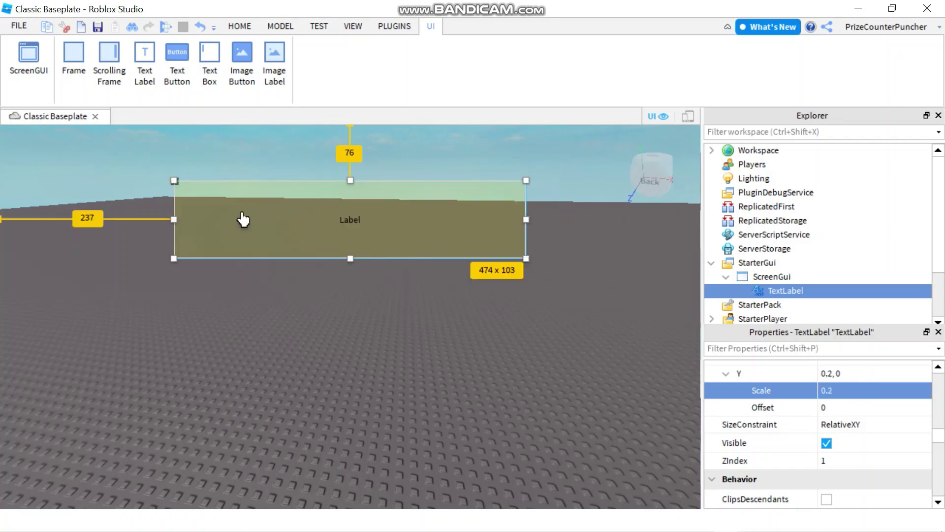
Rotate the TextLabel 45 degrees and move it lower in the view.
scroll(816, 439, "up", 3)
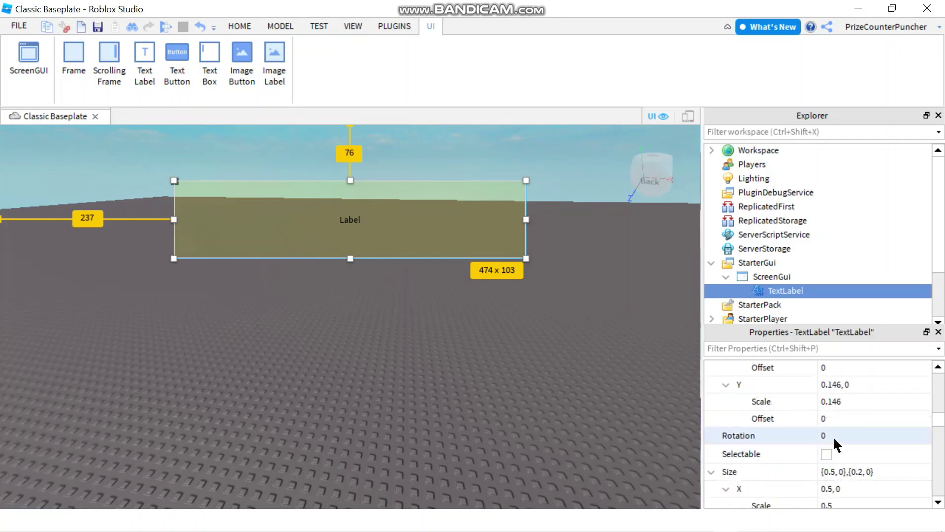
left_click(833, 436)
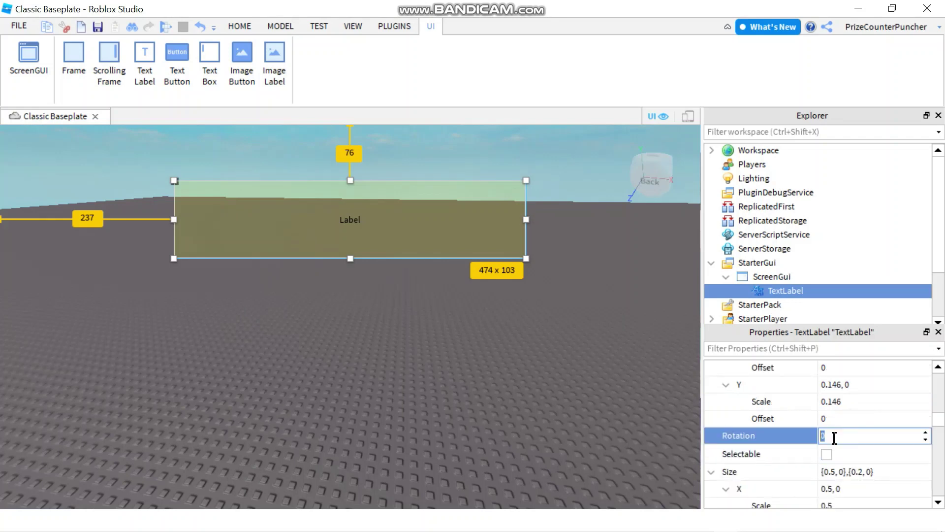
type("45")
key("Return")
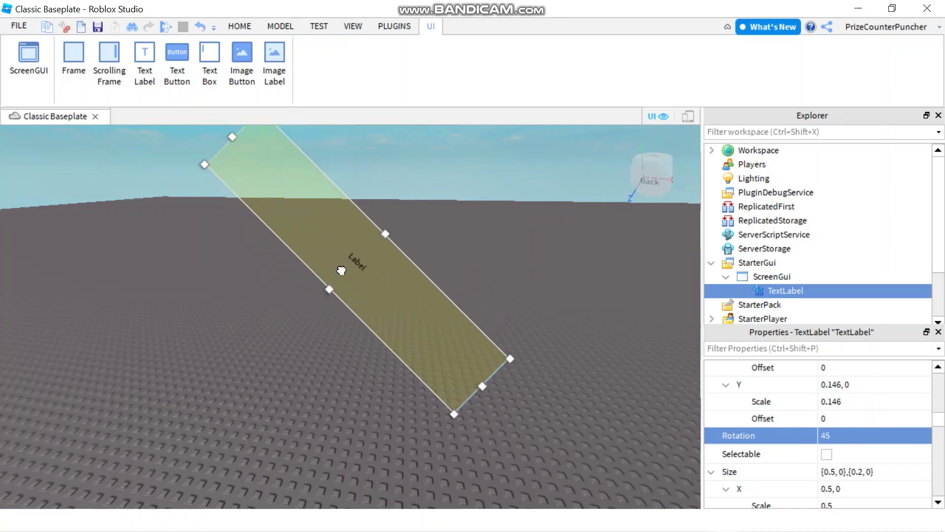
left_click_drag(342, 273, 391, 289)
left_click(846, 436)
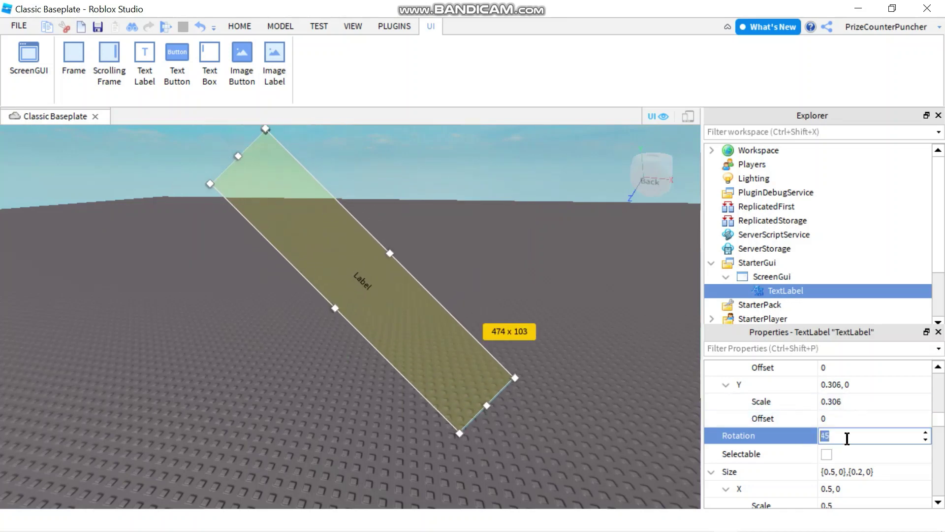
Reset Rotation to 0 and toggle Visible off and back on.
type("0")
key("Return")
scroll(846, 436, "down", 5)
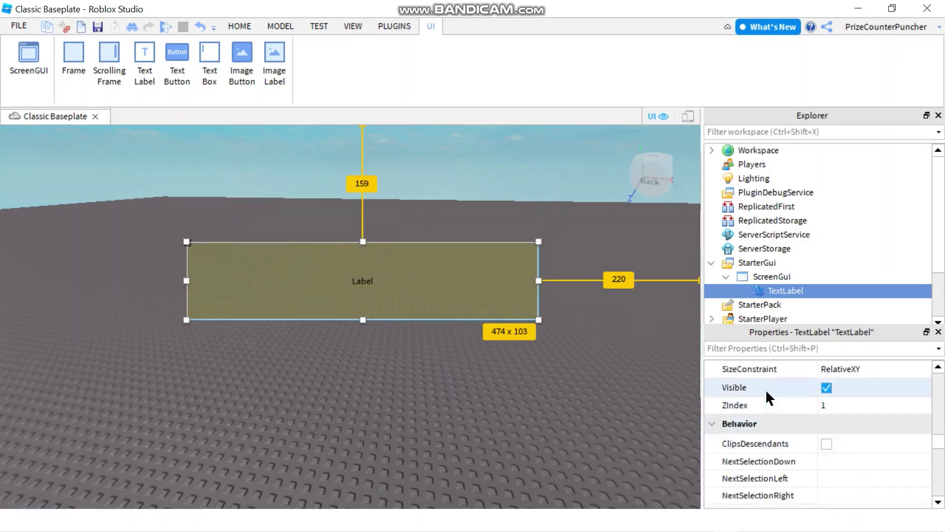
left_click(827, 388)
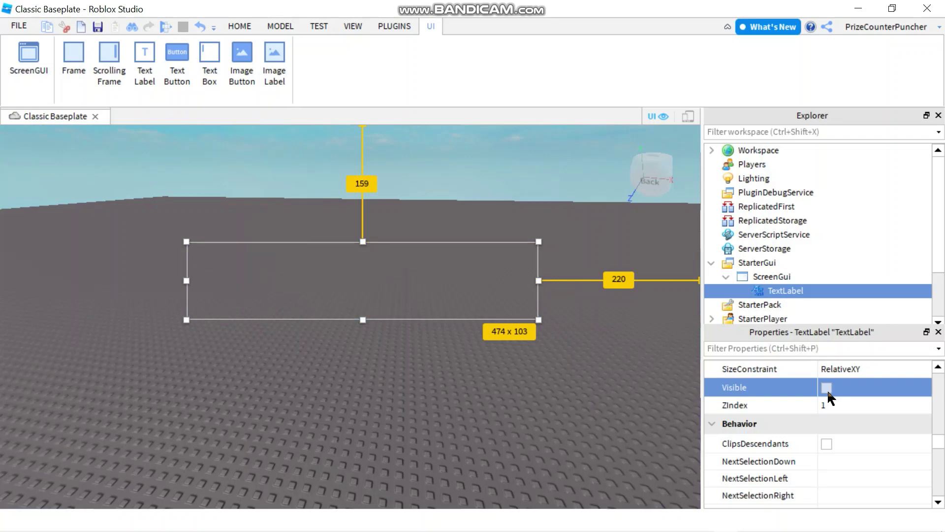
left_click(827, 387)
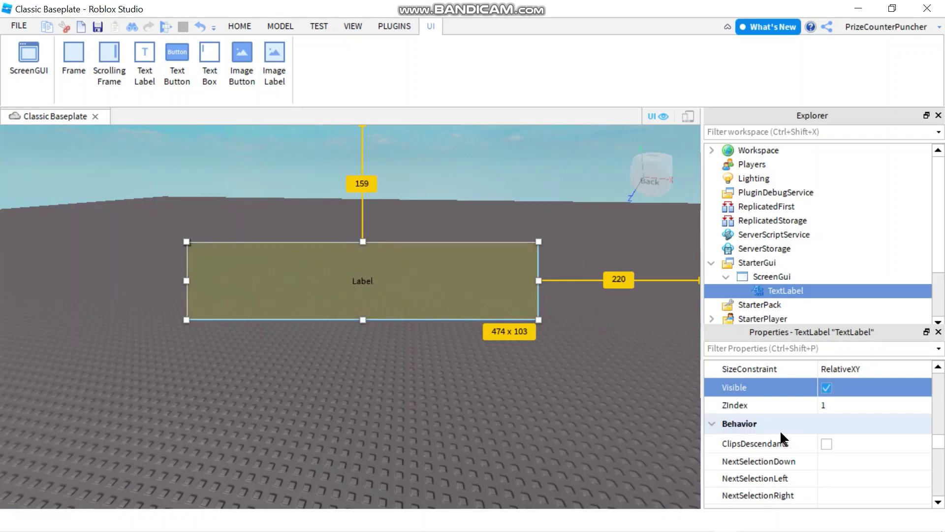
Change the label's Text property to 'Hello'.
scroll(781, 436, "down", 3)
scroll(780, 444, "down", 2)
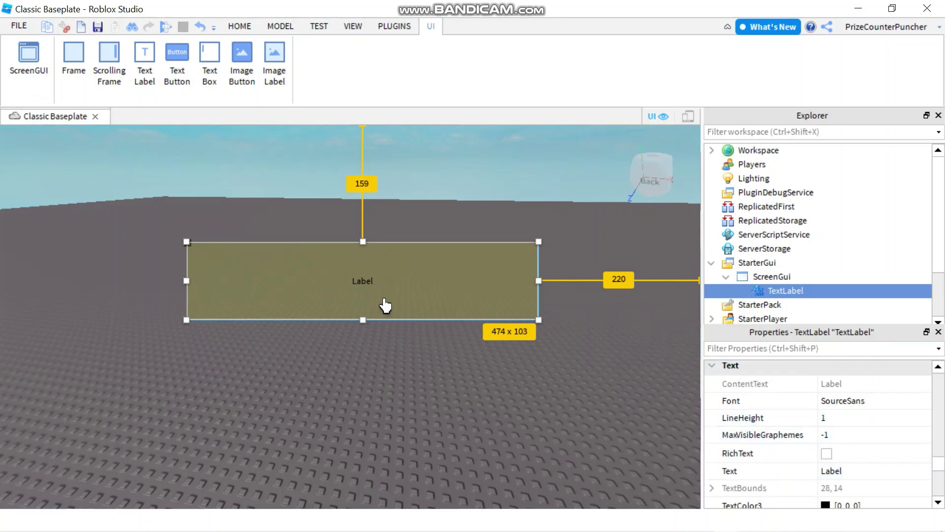
left_click(854, 470)
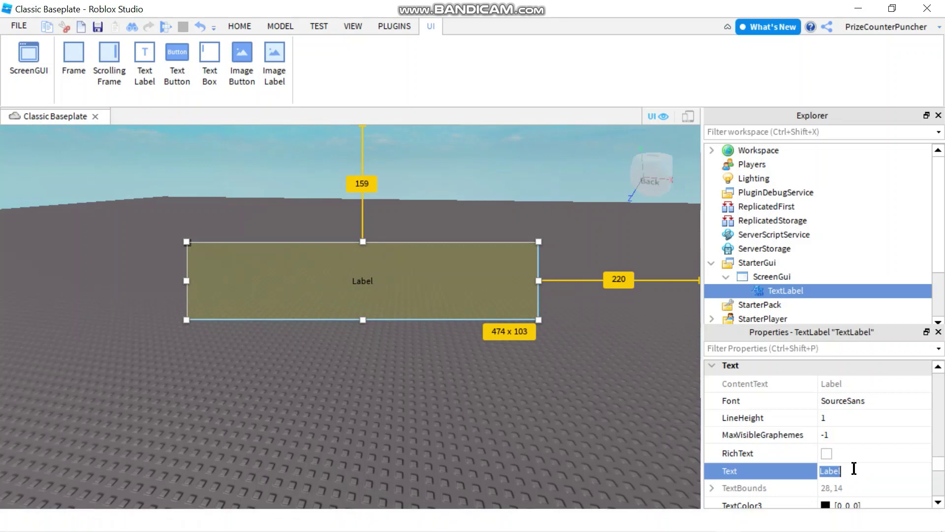
type("Hello")
key("Return")
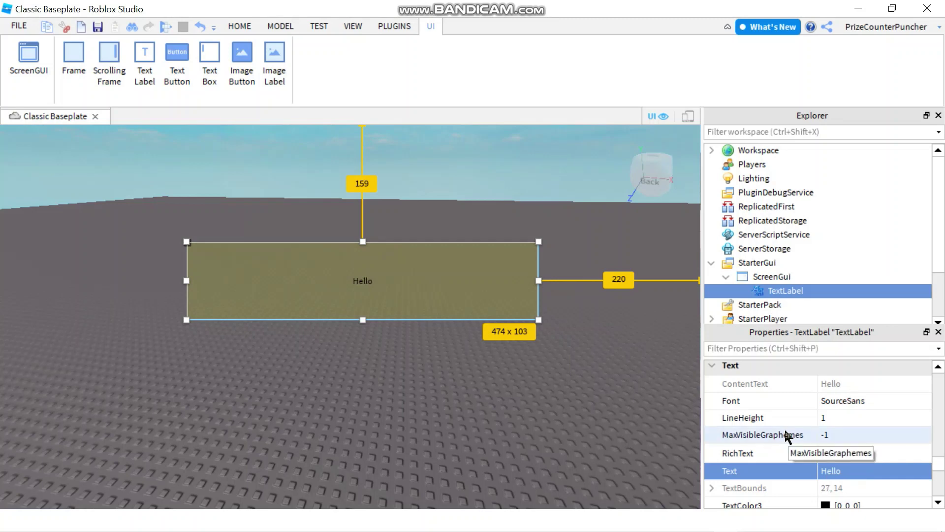
Set TextSize to 63, enable TextScaled and RichText, and stretch the label to 474 x 111.
scroll(786, 417, "down", 1)
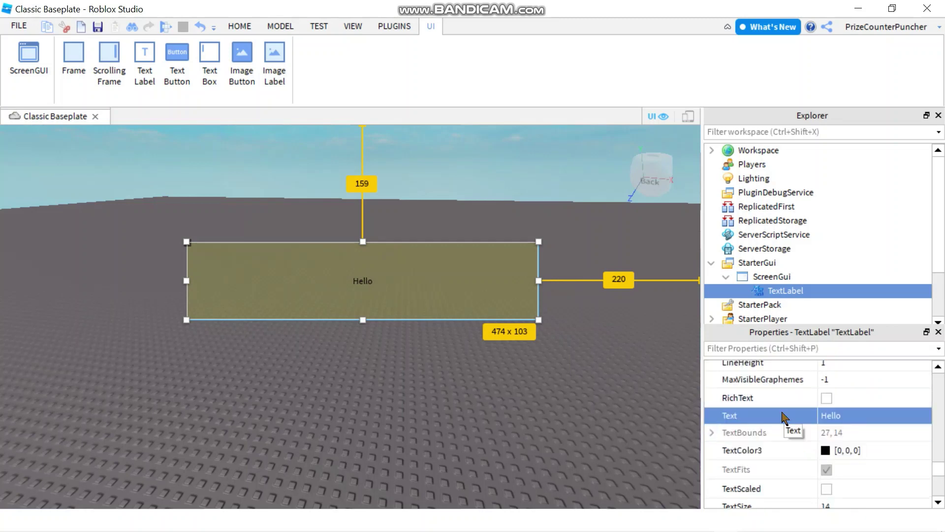
scroll(782, 416, "down", 1)
left_click(836, 453)
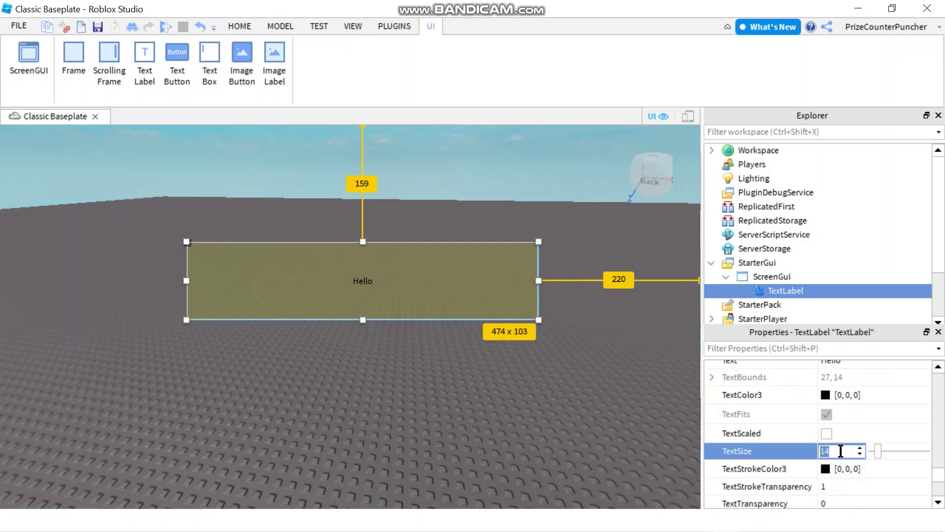
left_click_drag(878, 451, 906, 454)
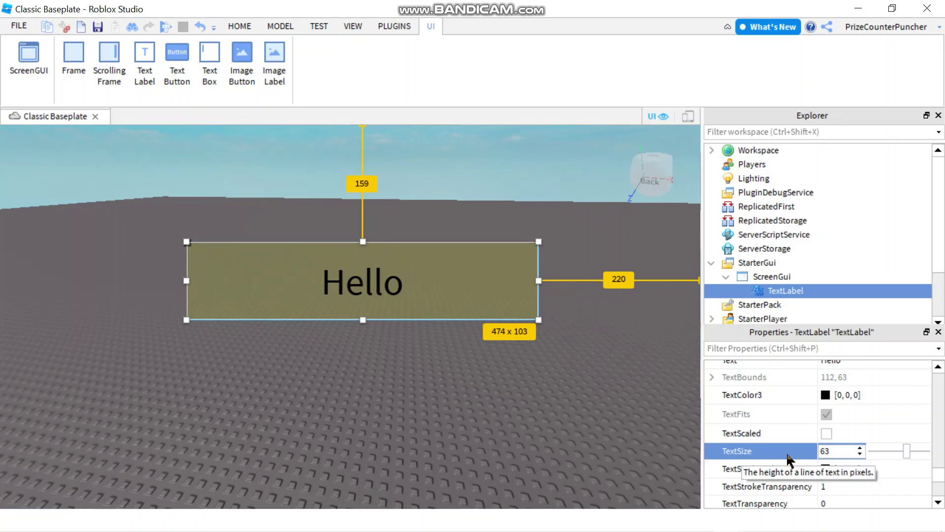
left_click(827, 434)
scroll(882, 455, "up", 1)
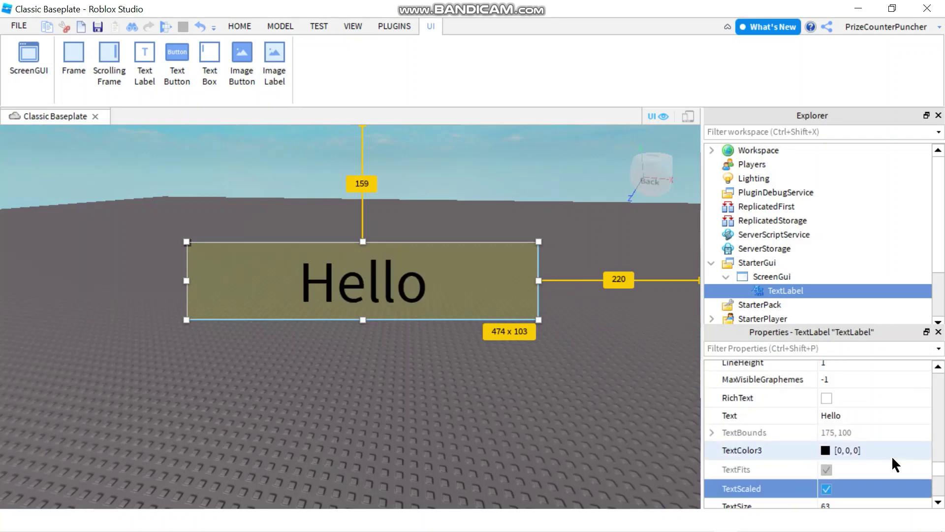
left_click(827, 397)
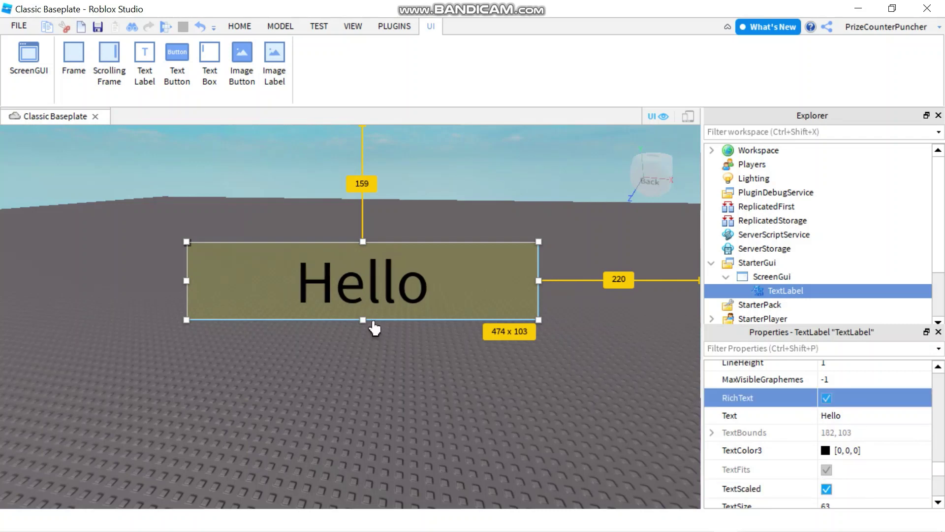
mouse_move(363, 322)
left_mouse_down()
mouse_move(359, 403)
mouse_move(350, 416)
mouse_move(363, 326)
left_mouse_up()
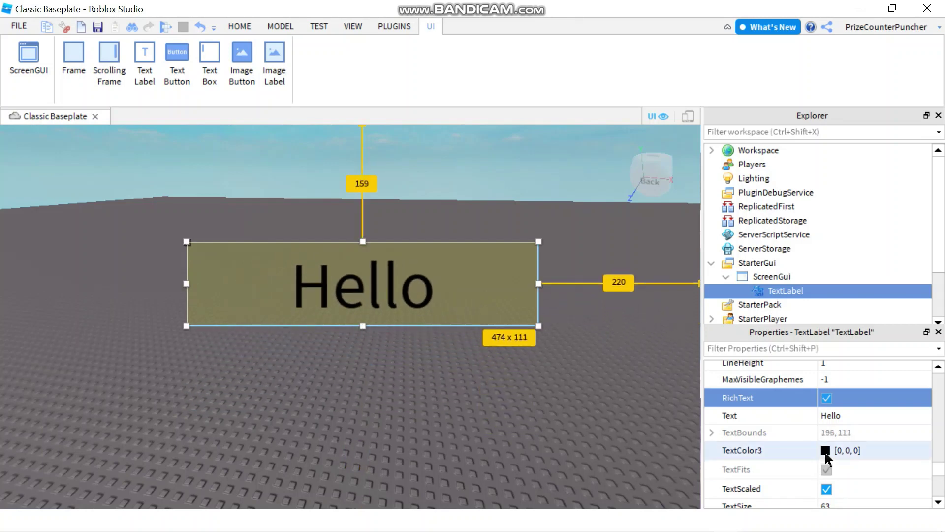
left_click(826, 457)
left_click(319, 216)
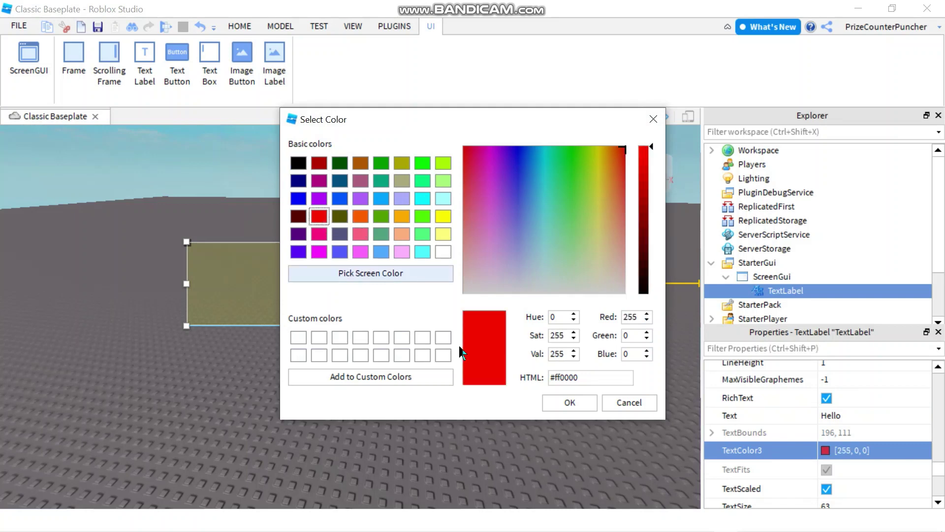
left_click(567, 402)
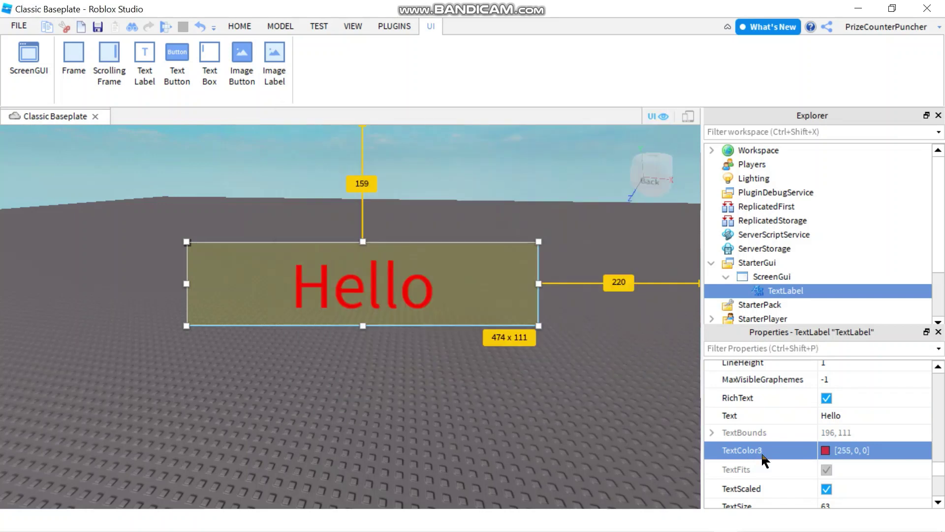
scroll(762, 451, "down", 1)
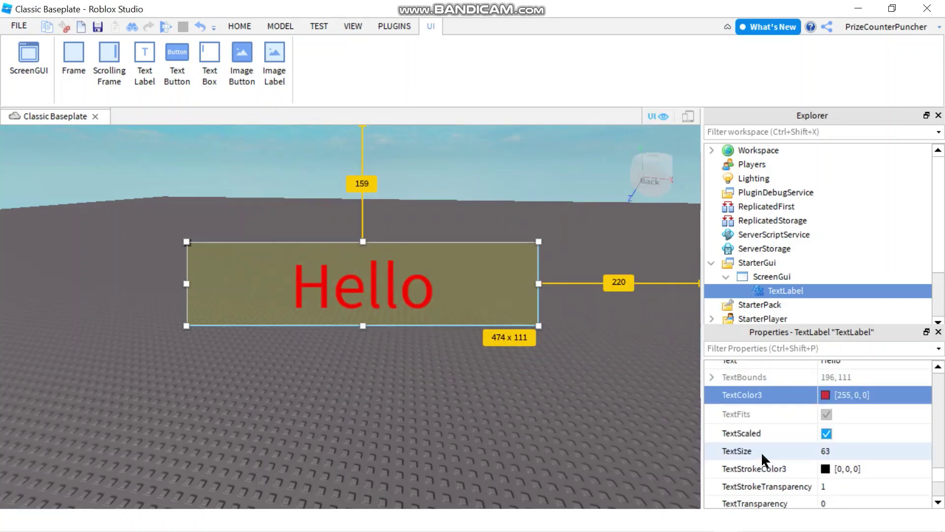
scroll(761, 451, "down", 1)
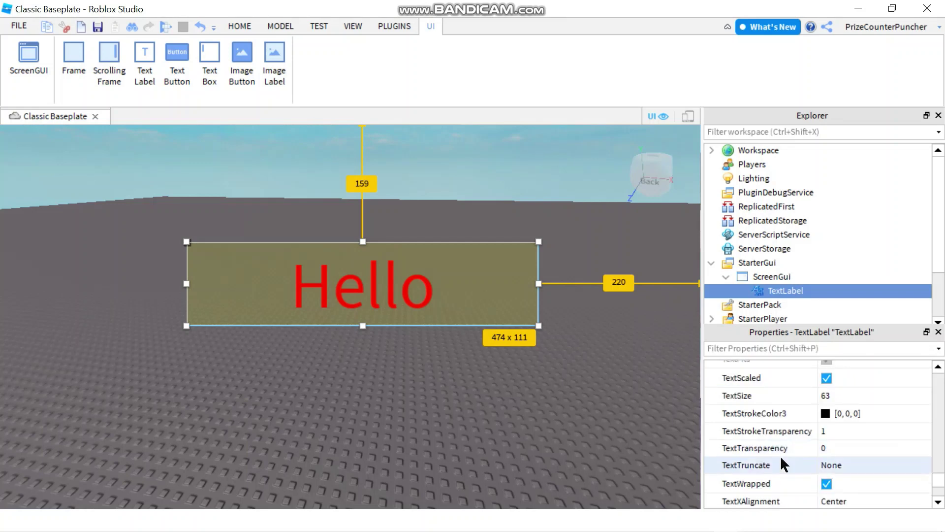
left_click(842, 448)
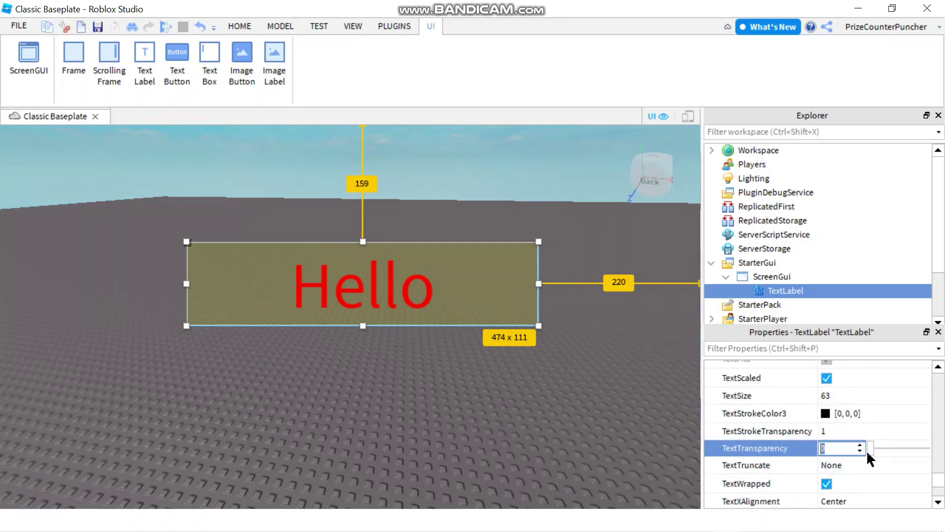
left_click_drag(870, 450, 815, 449)
Turn off TextScaled and try Left, Right, then Center for TextXAlignment.
left_click(827, 378)
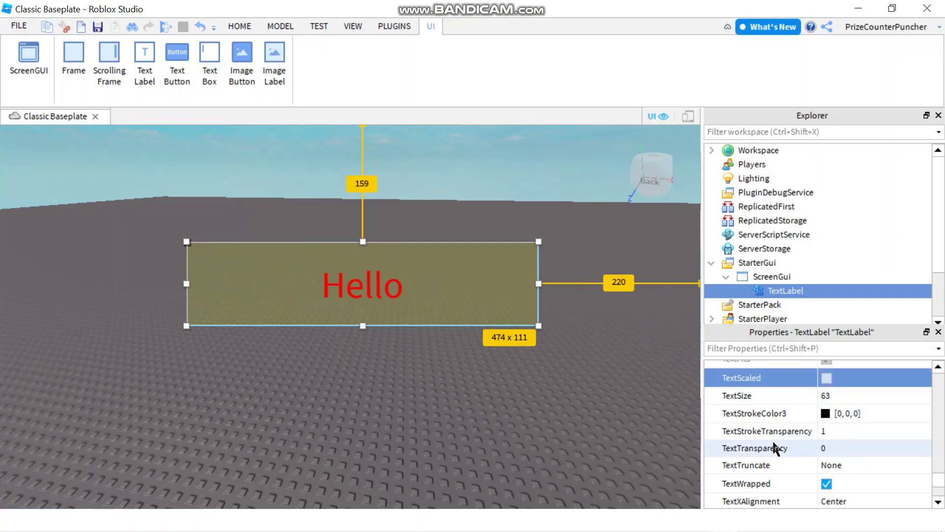
scroll(773, 440, "down", 3)
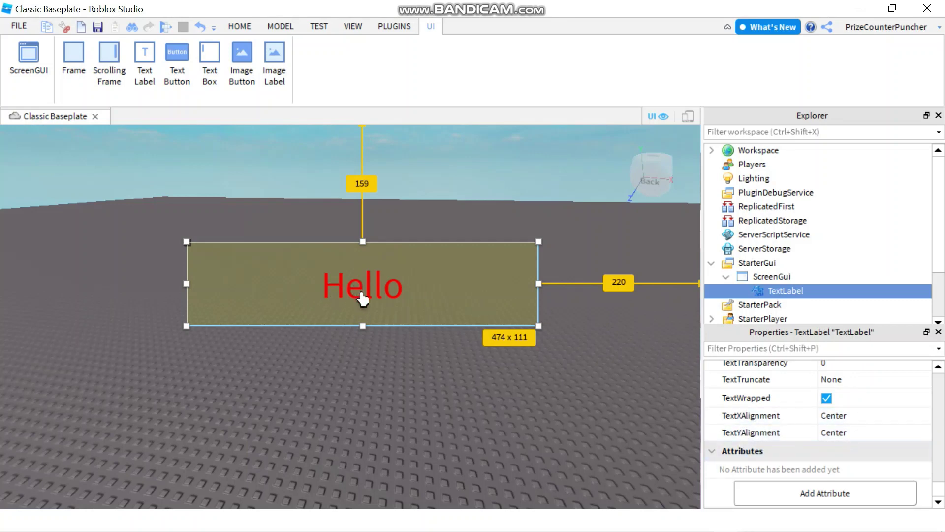
left_click(852, 418)
left_click(850, 415)
left_click(846, 439)
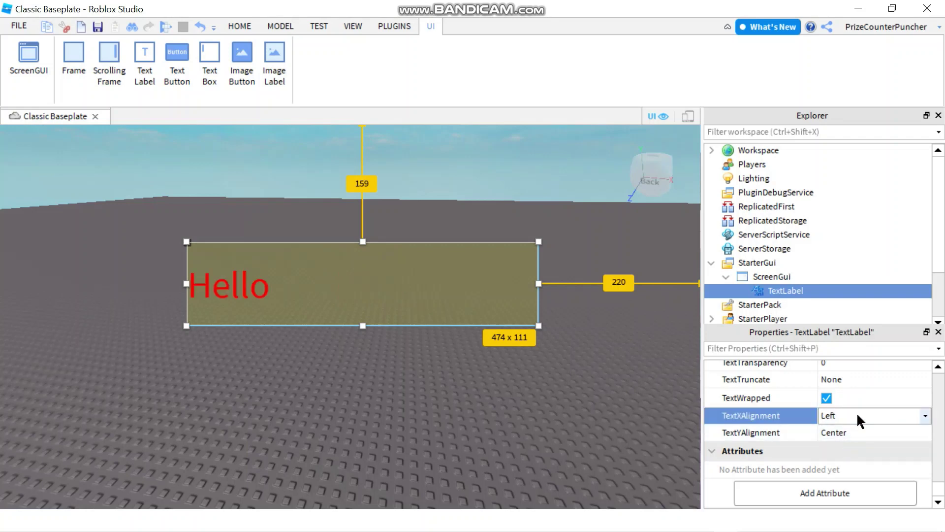
left_click(857, 412)
left_click(847, 448)
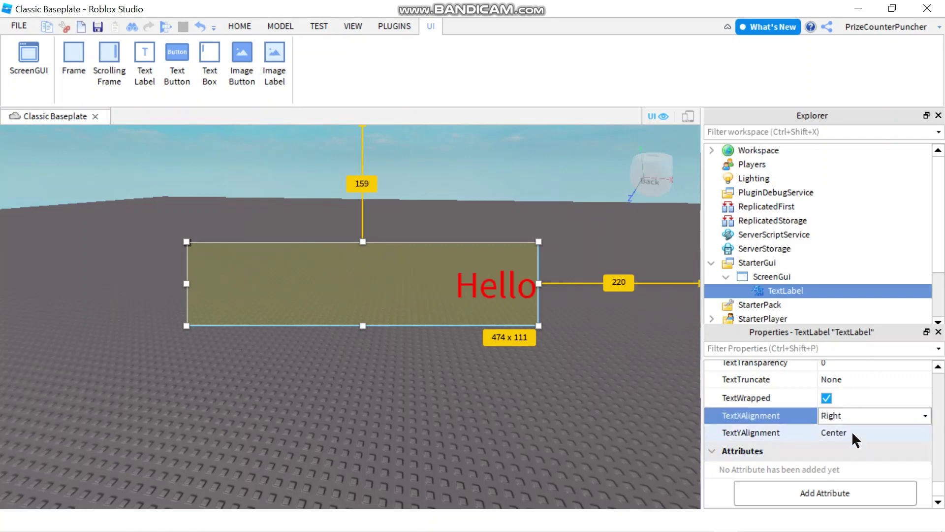
left_click(856, 413)
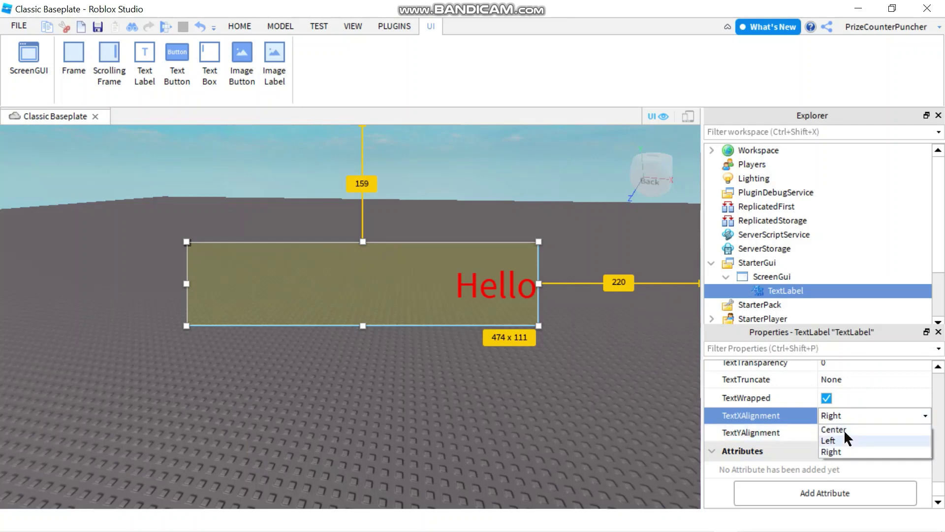
left_click(844, 429)
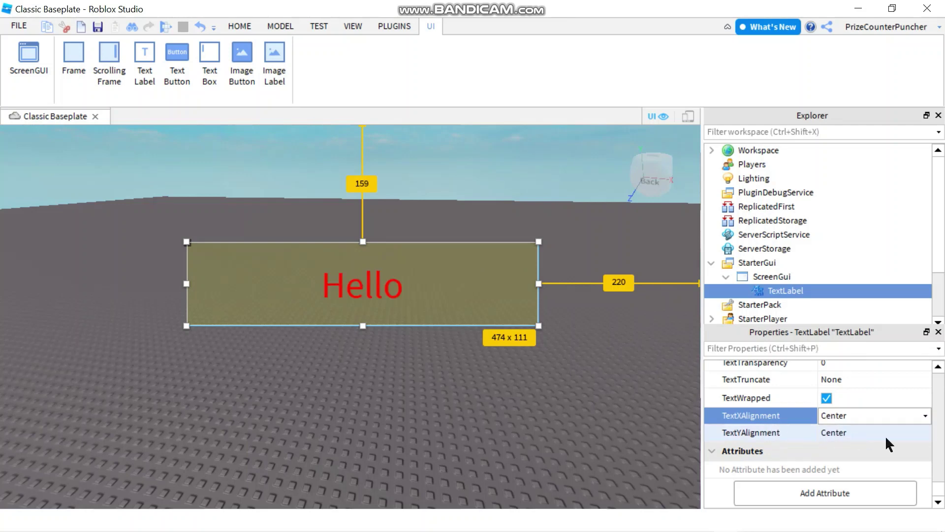
Try Top, Bottom, then Center for TextYAlignment.
left_click(859, 429)
left_click(859, 428)
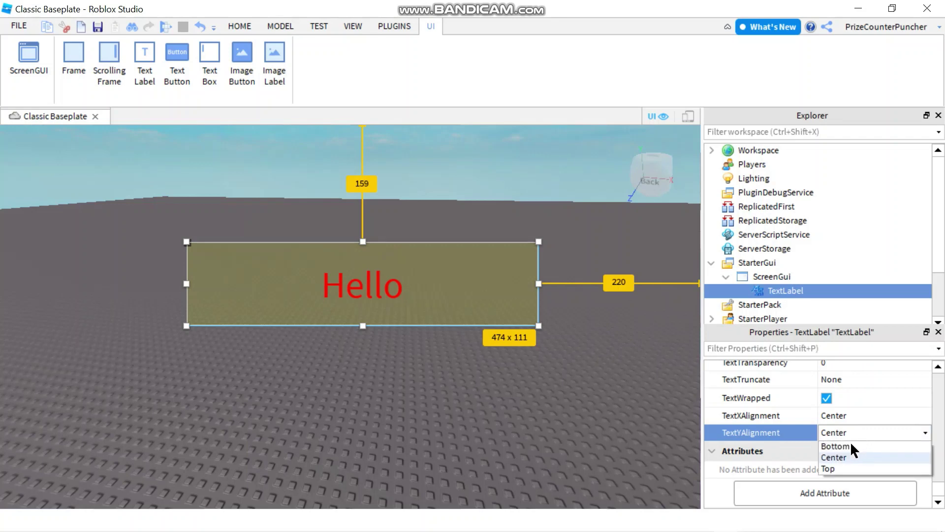
left_click(835, 468)
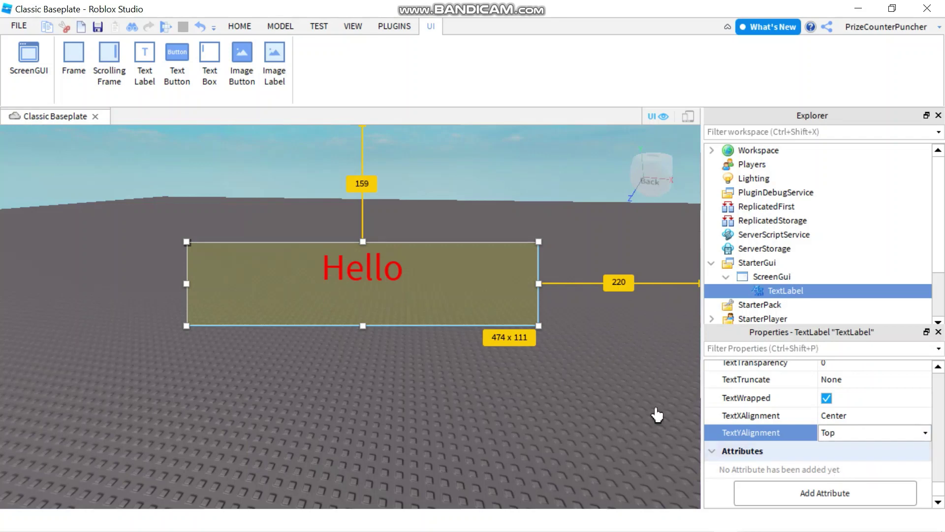
left_click(857, 430)
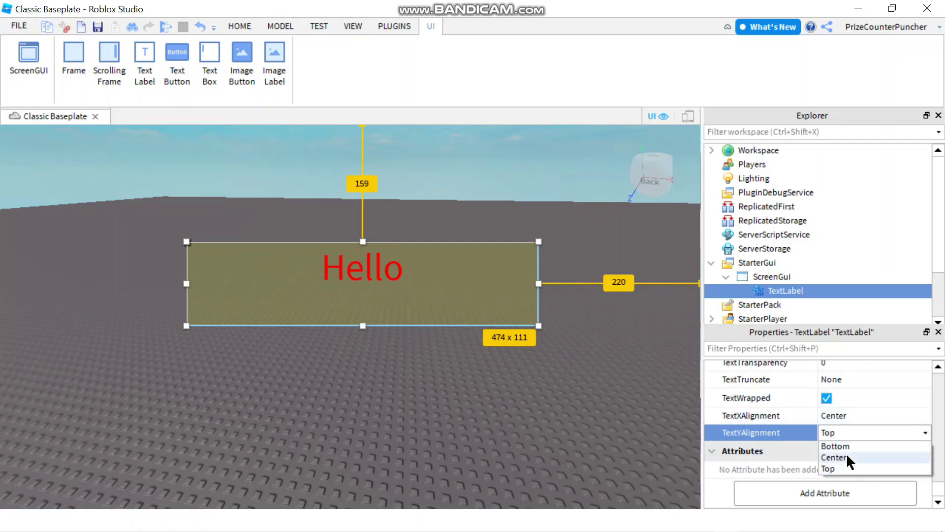
left_click(844, 445)
left_click(858, 428)
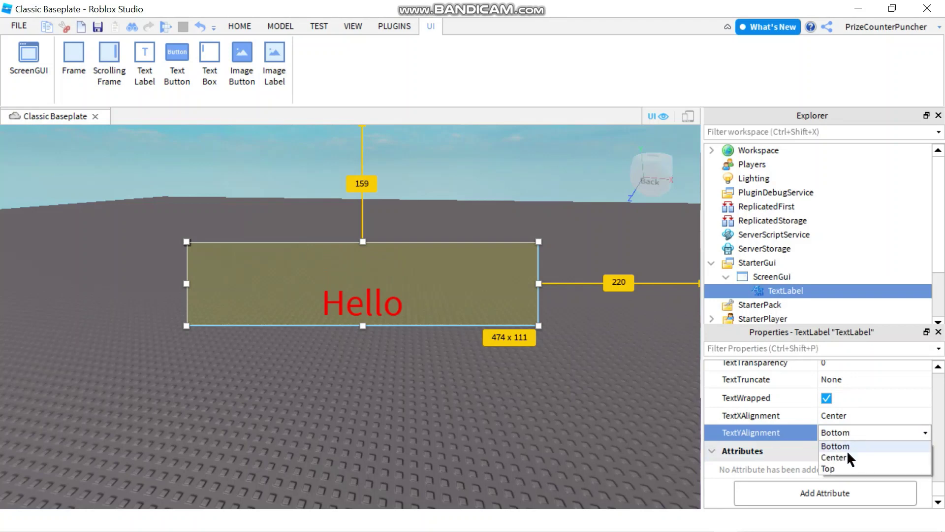
left_click(845, 456)
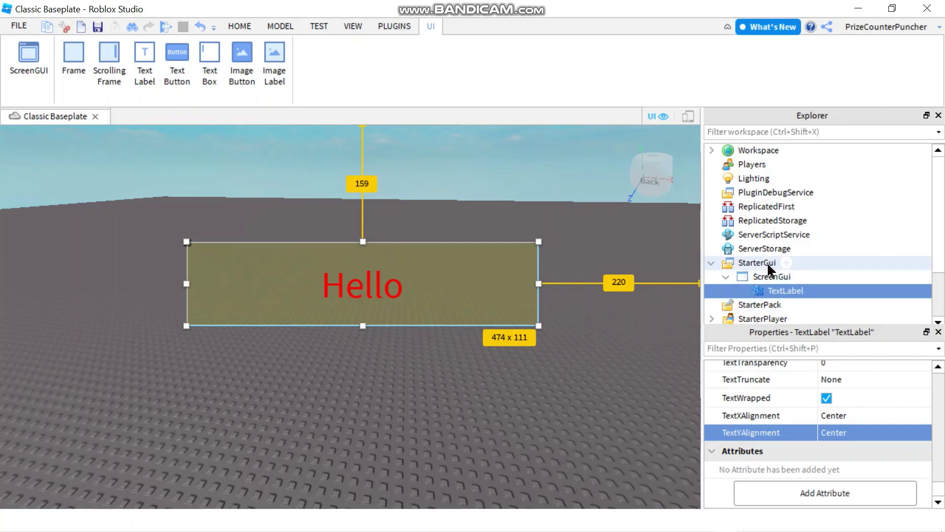
Start a playtest and tilt the camera down toward the baseplate under the Hello label.
left_click(164, 26)
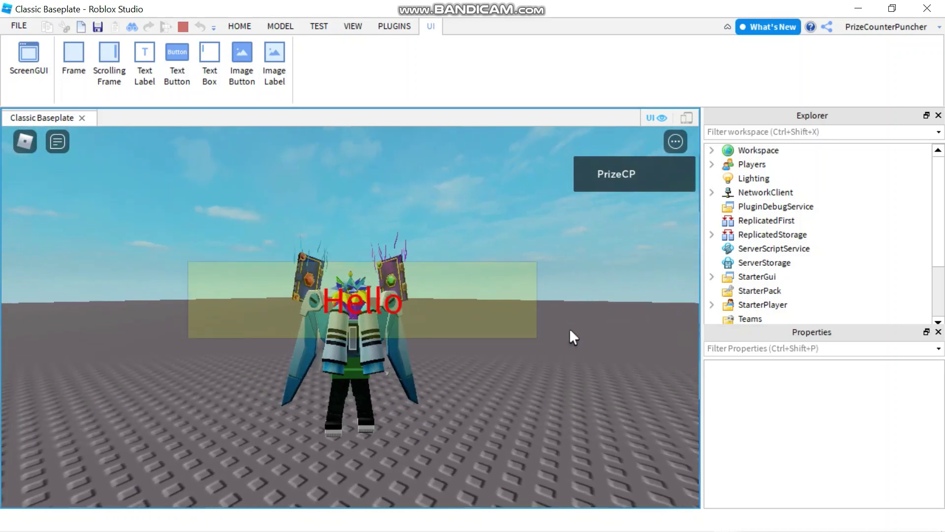
scroll(569, 328, "down", 5)
right_click_drag(569, 328, 569, 328)
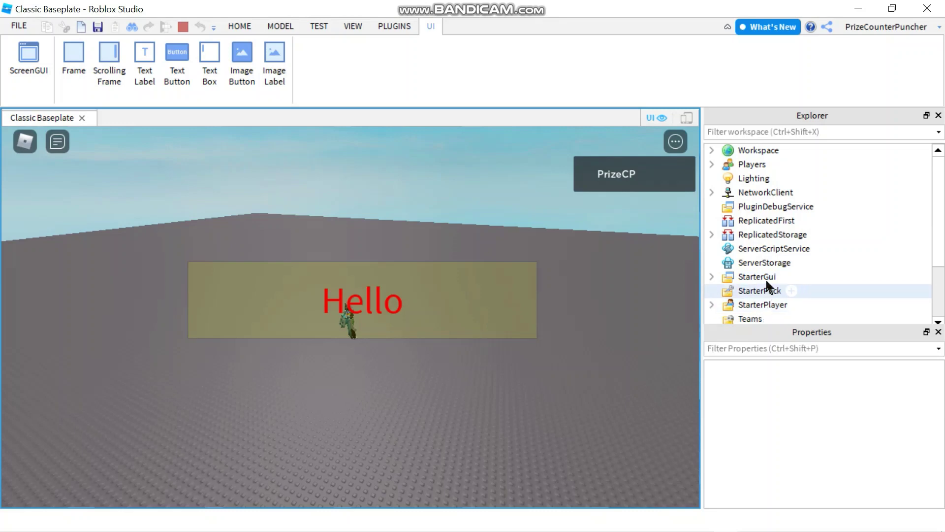
In Explorer, expand Players, the current player, PlayerGui and its ScreenGui to reveal the live TextLabel.
left_click(711, 163)
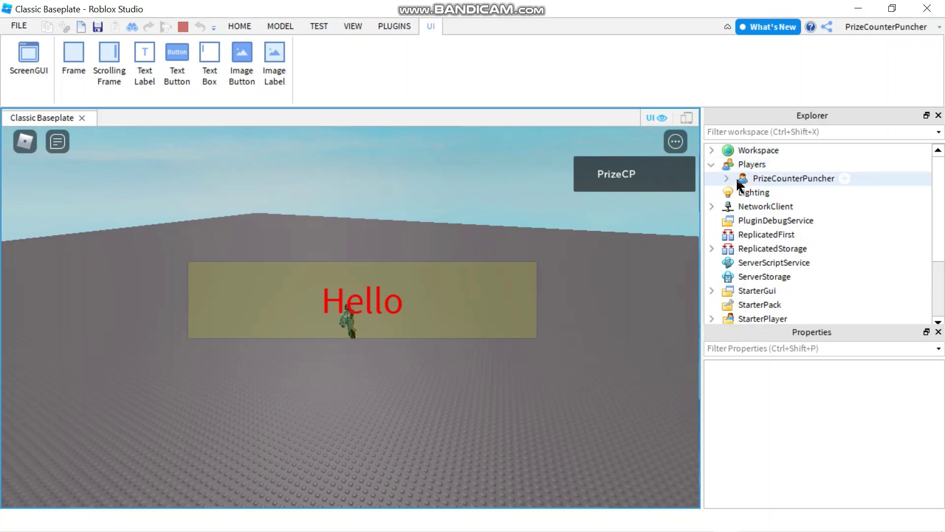
left_click(726, 178)
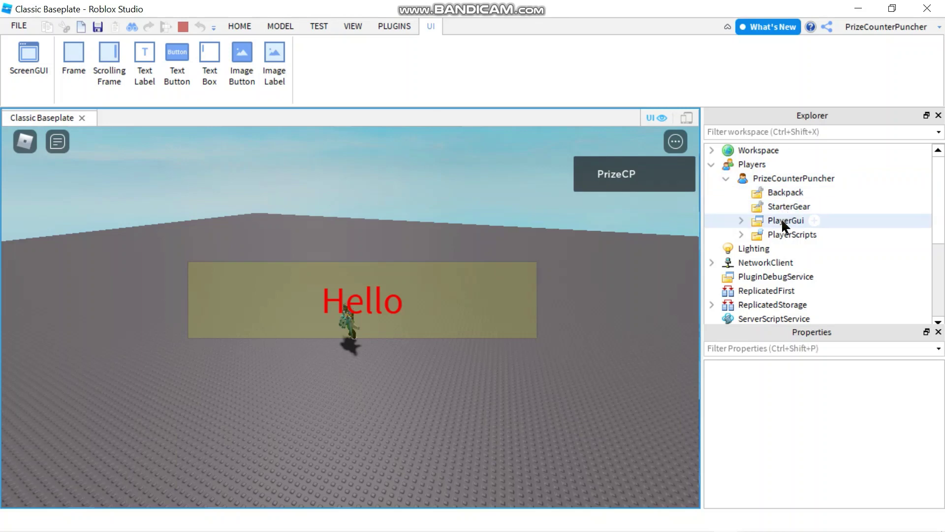
left_click(741, 220)
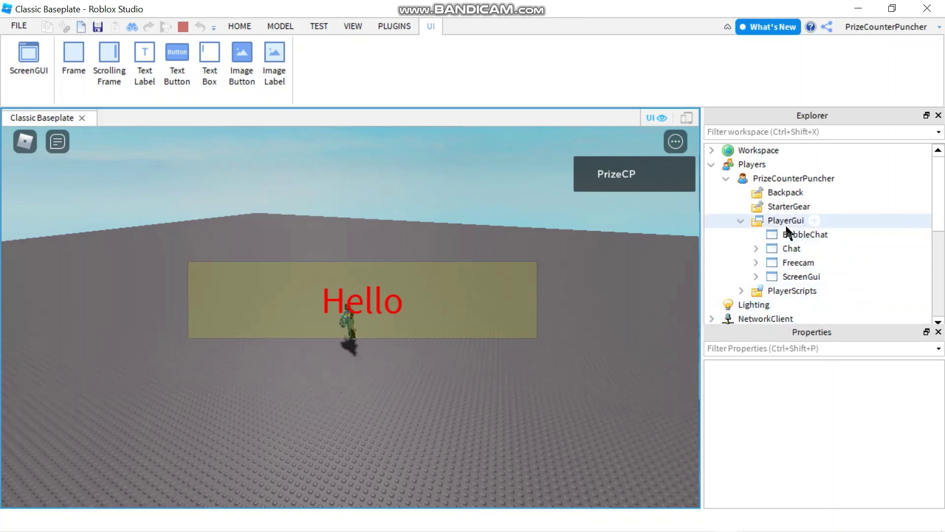
left_click(757, 276)
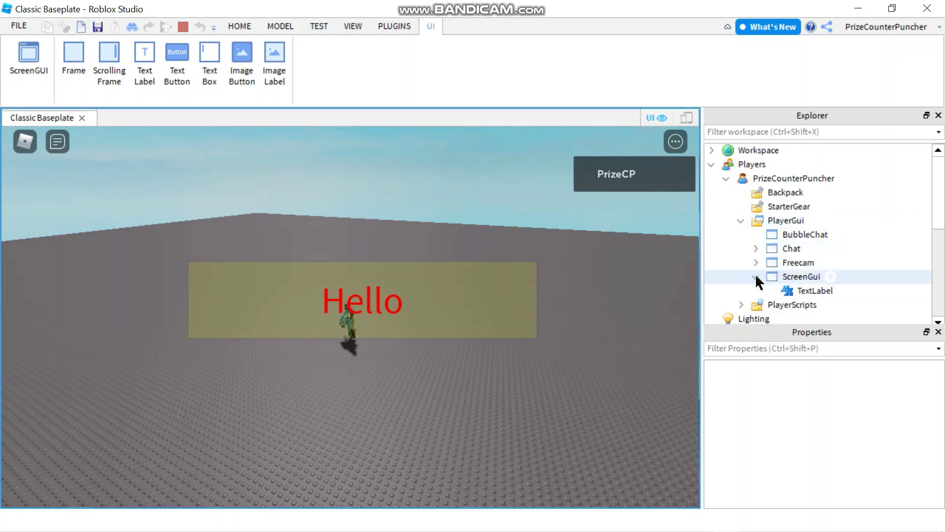
Select the live TextLabel and change its Text property from 'Hello' to 'Hello World'.
left_click(806, 293)
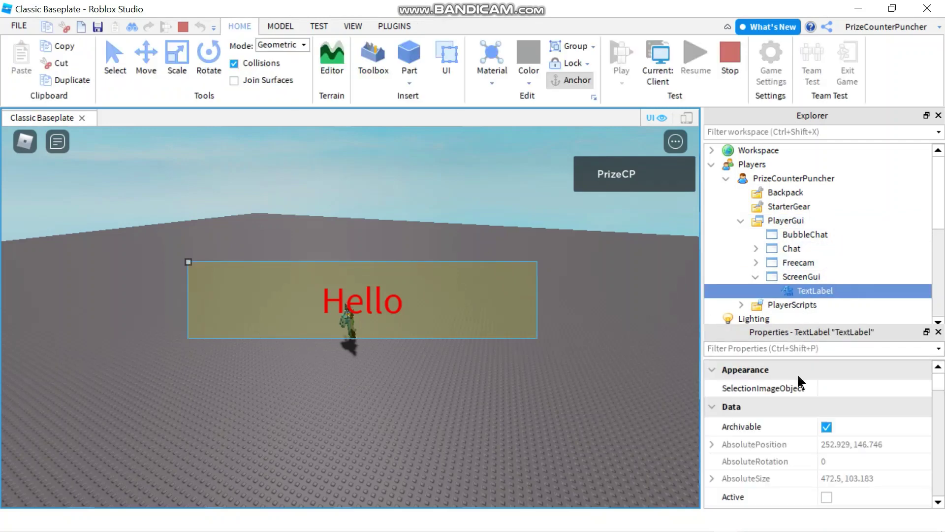
scroll(793, 442, "down", 2)
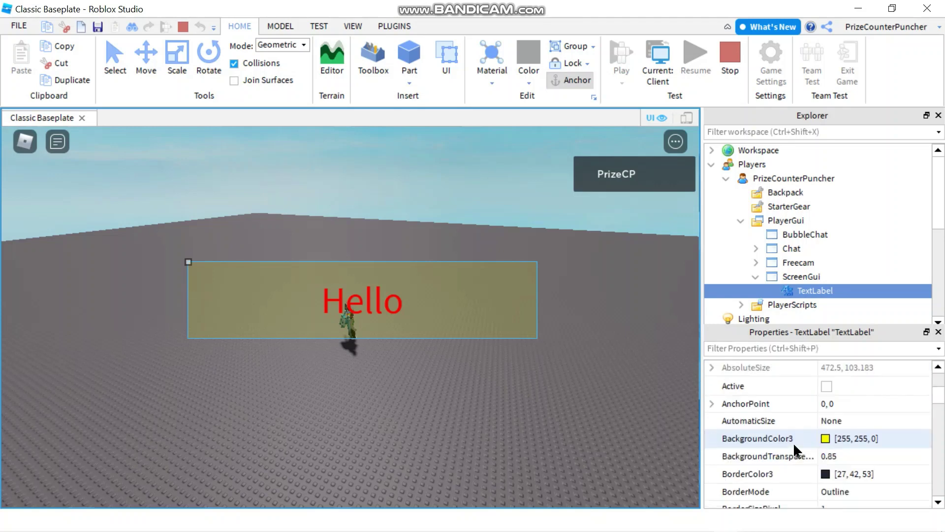
scroll(793, 442, "down", 2)
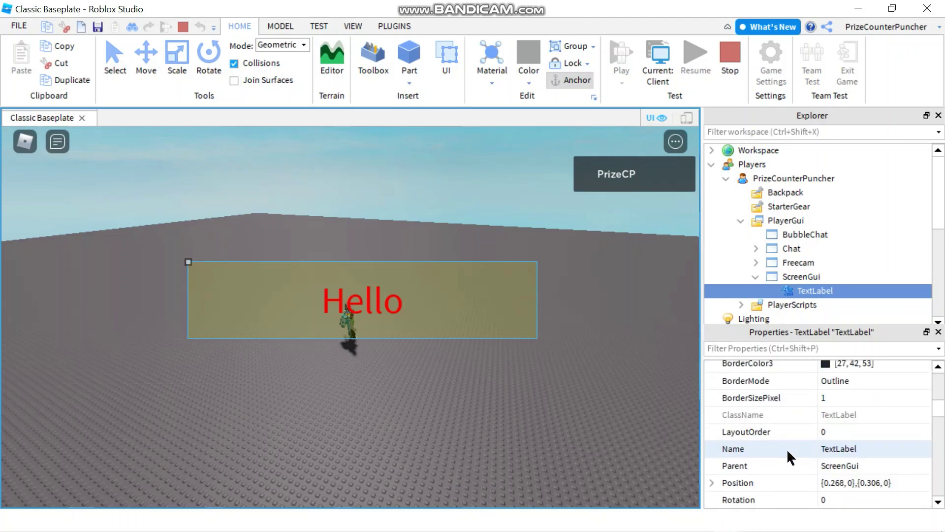
scroll(823, 446, "down", 2)
scroll(811, 438, "down", 3)
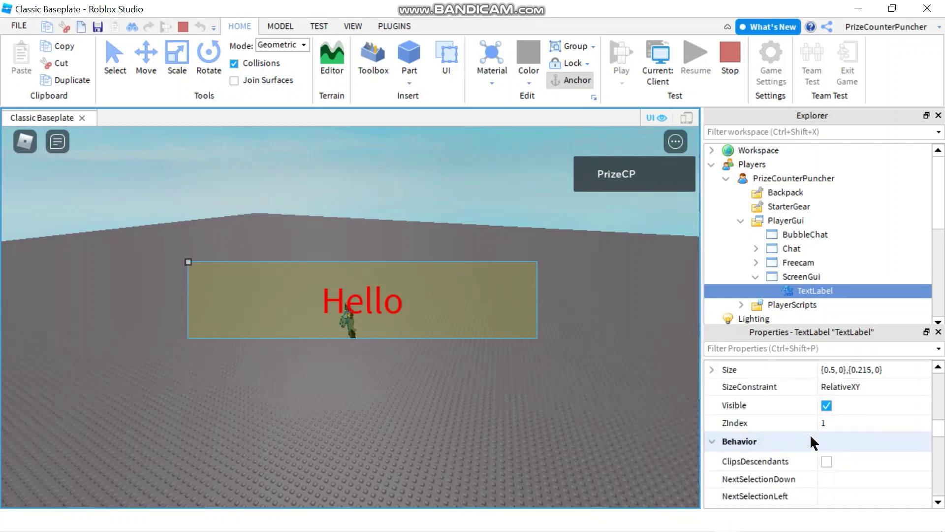
scroll(811, 433, "down", 2)
scroll(817, 435, "down", 2)
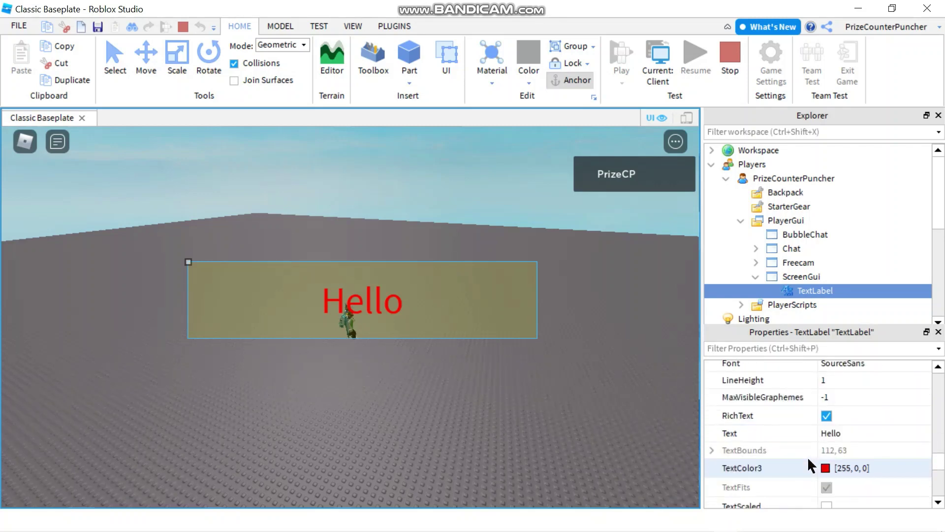
left_click(847, 434)
left_click(855, 435)
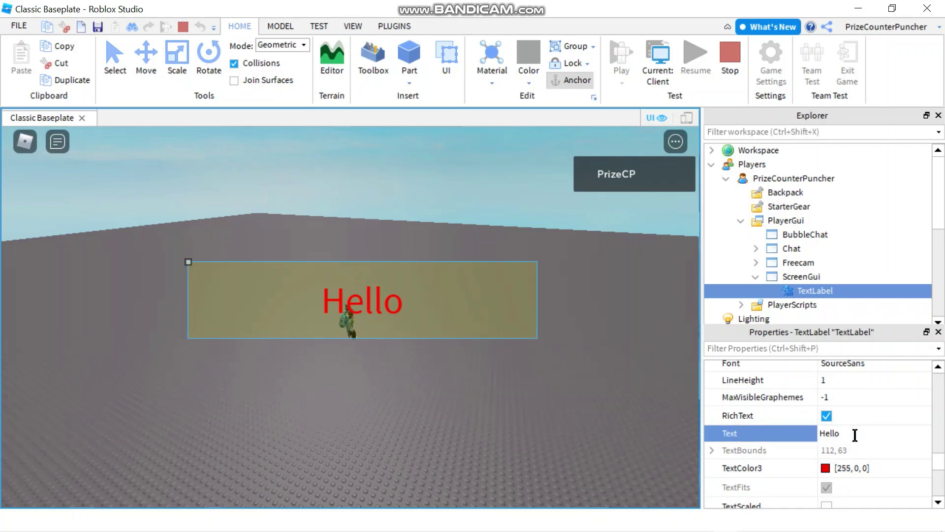
type("World")
key("Return")
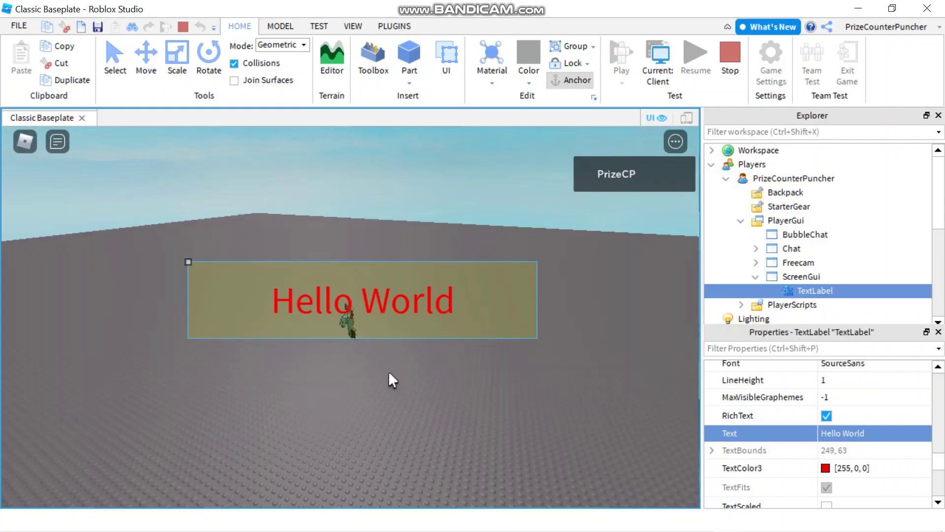
scroll(743, 240, "down", 3)
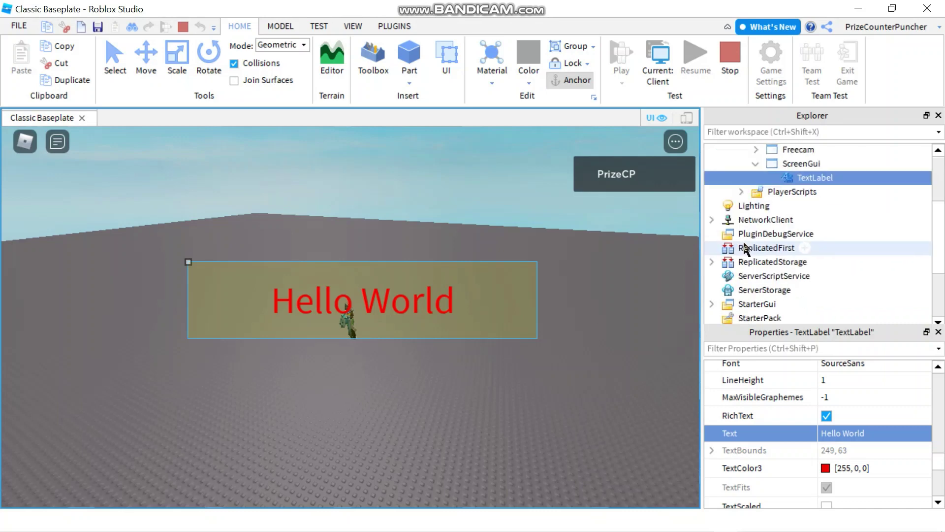
scroll(747, 265, "down", 2)
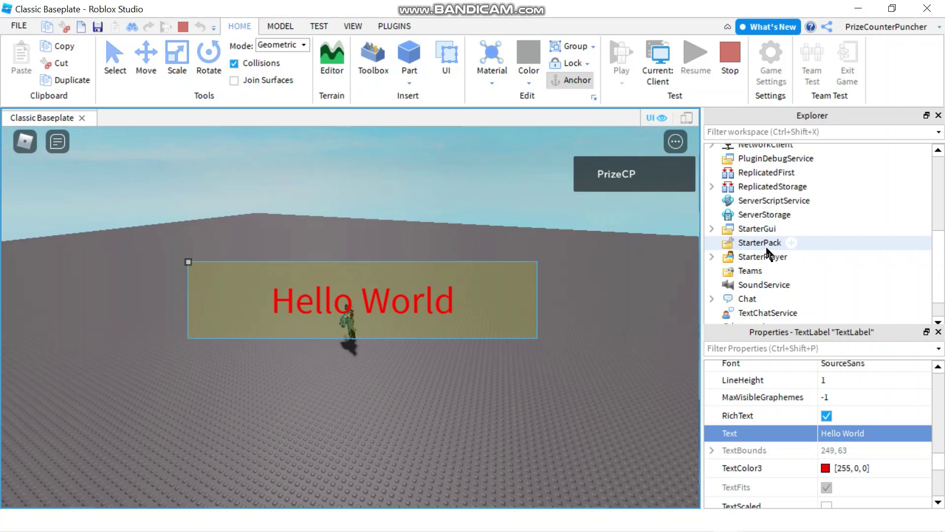
scroll(761, 265, "up", 5)
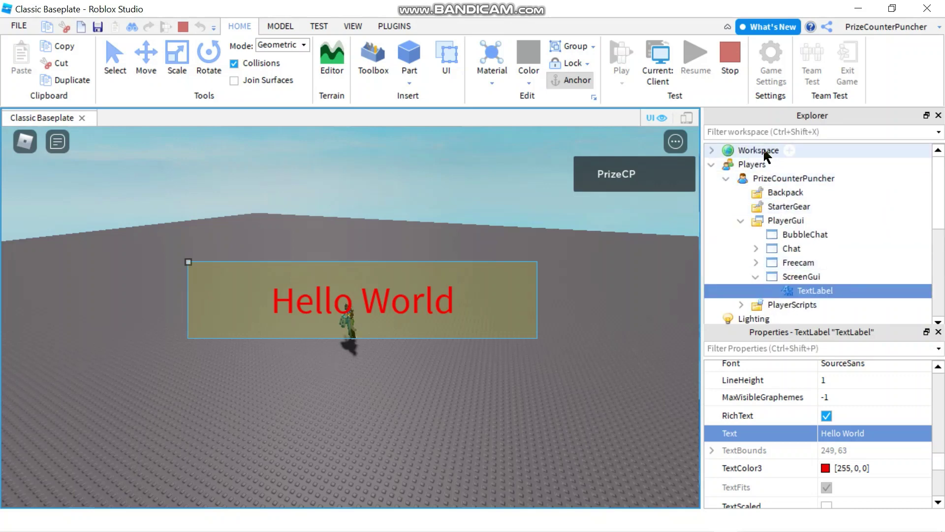
scroll(774, 235, "down", 4)
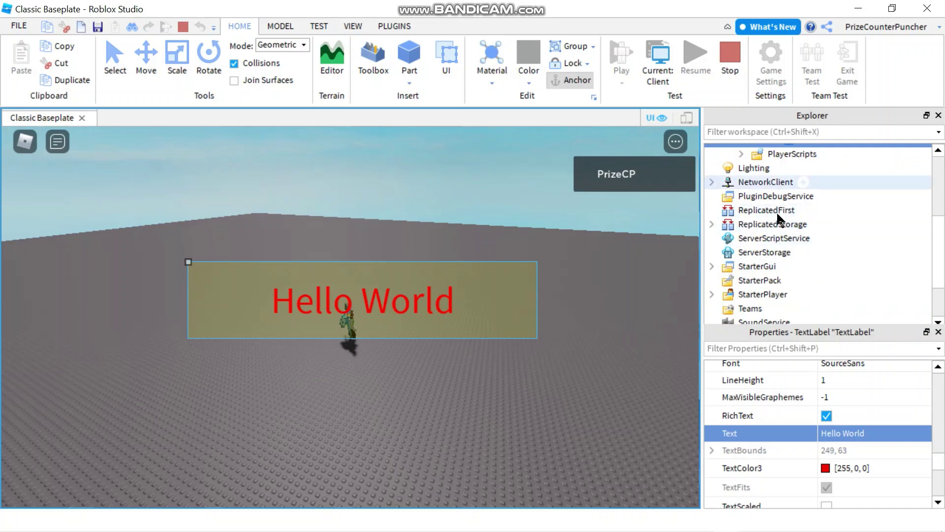